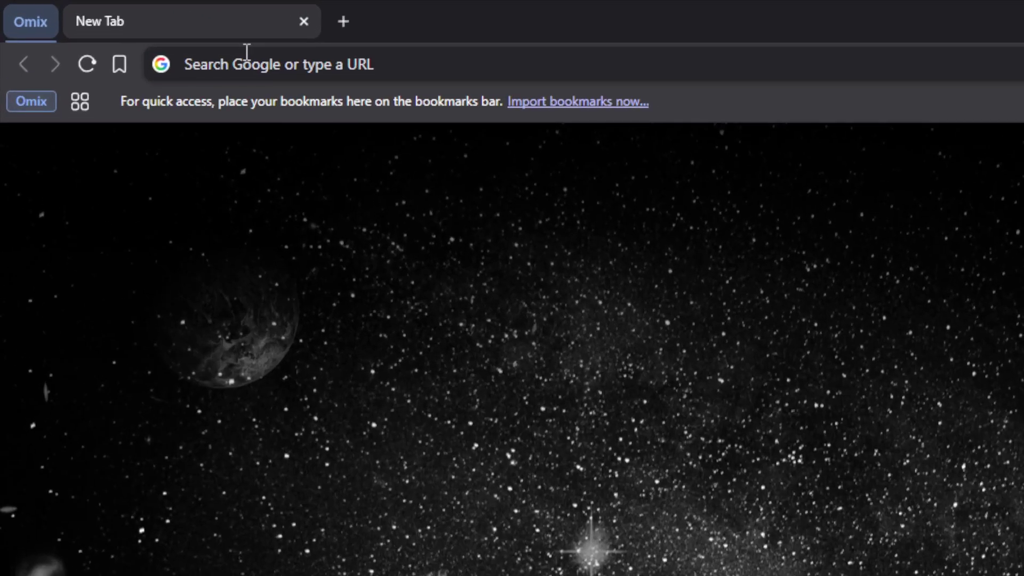
Load the pionex.com homepage in a new browser tab.
left_click(247, 52)
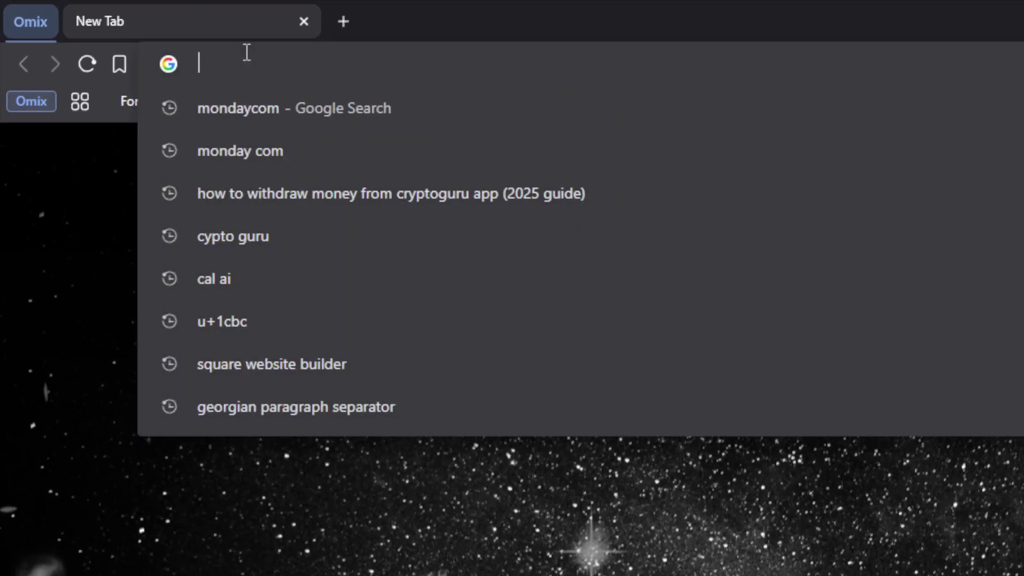
type("pio")
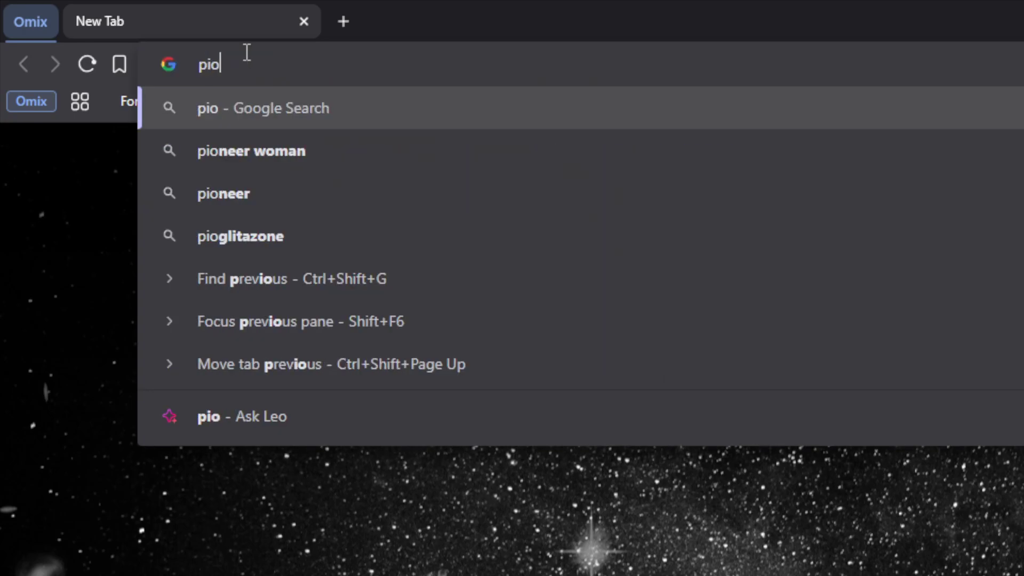
type("nex.com")
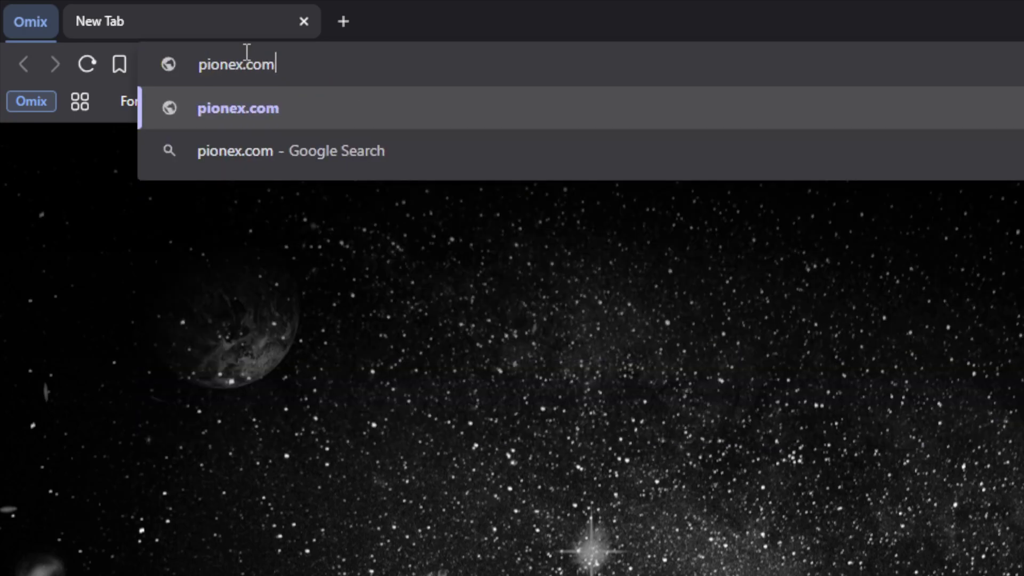
key("Return")
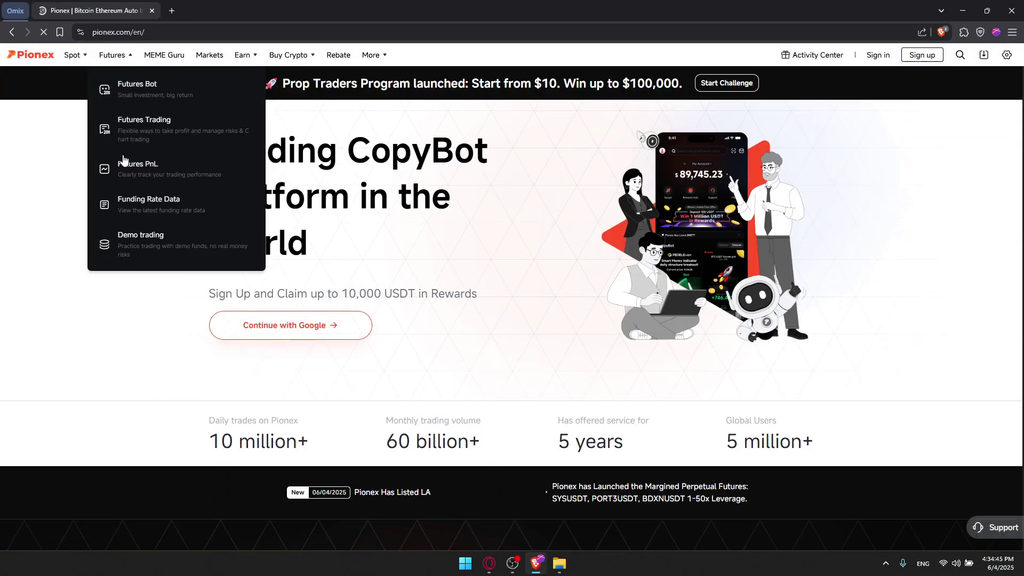
Sign in to Pionex with the chosen Google account and approve the pionex.com consent.
key("alt+Tab")
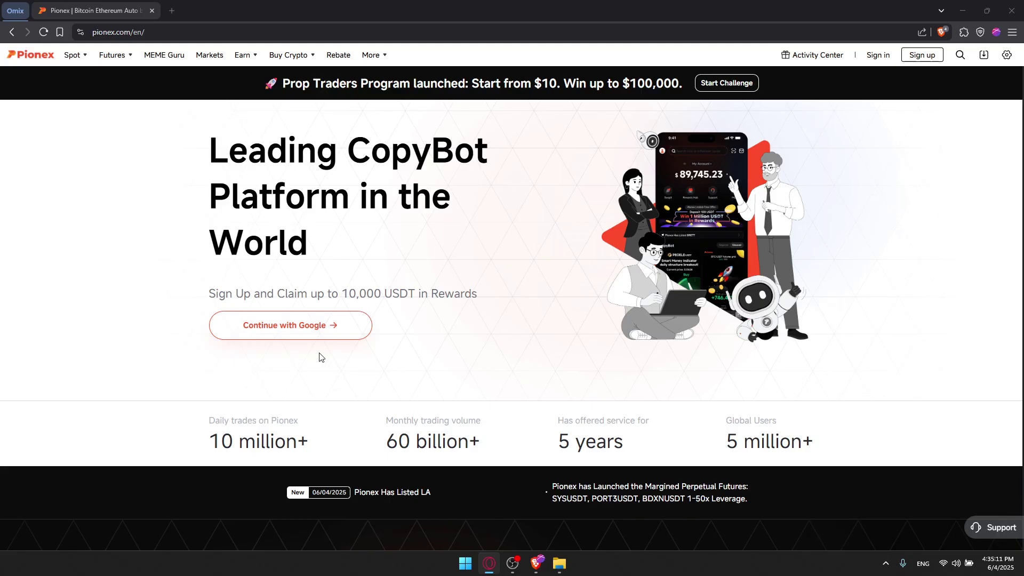
left_click(315, 340)
left_click(312, 328)
left_click(632, 370)
left_click(719, 425)
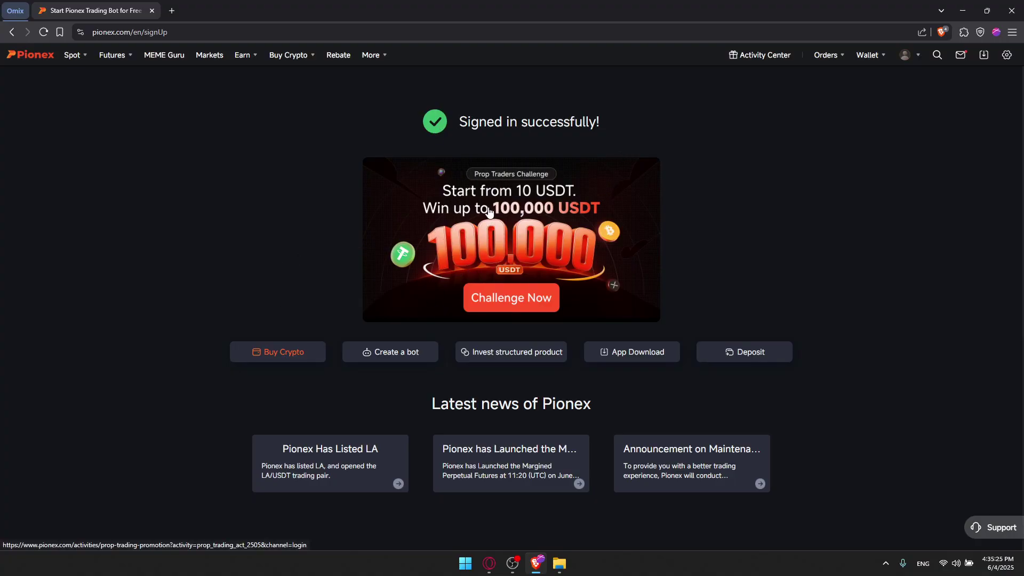
Look over the Signed in successfully page, then go to Buy Crypto.
scroll(469, 216, "down", 2)
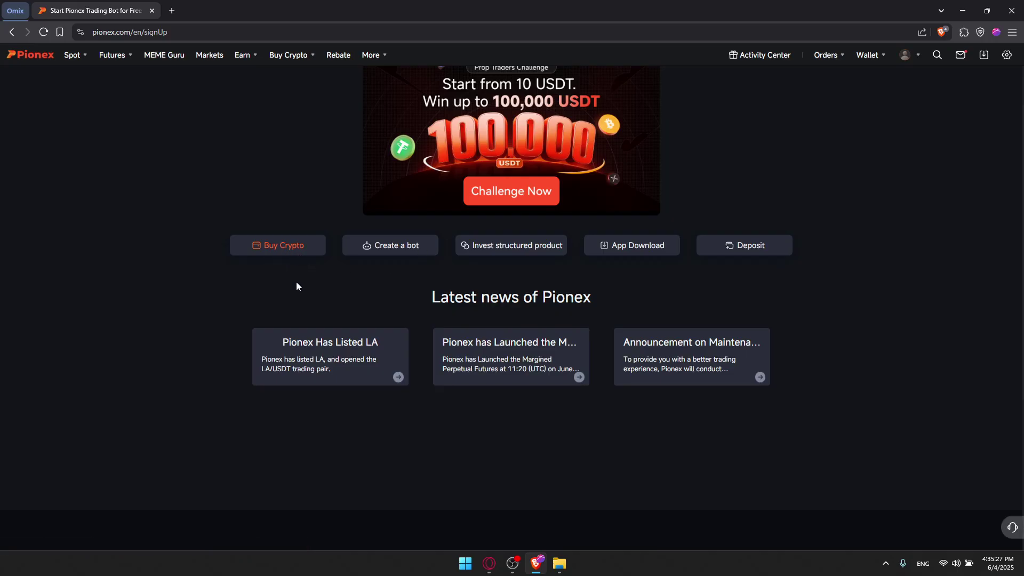
scroll(258, 332, "up", 1)
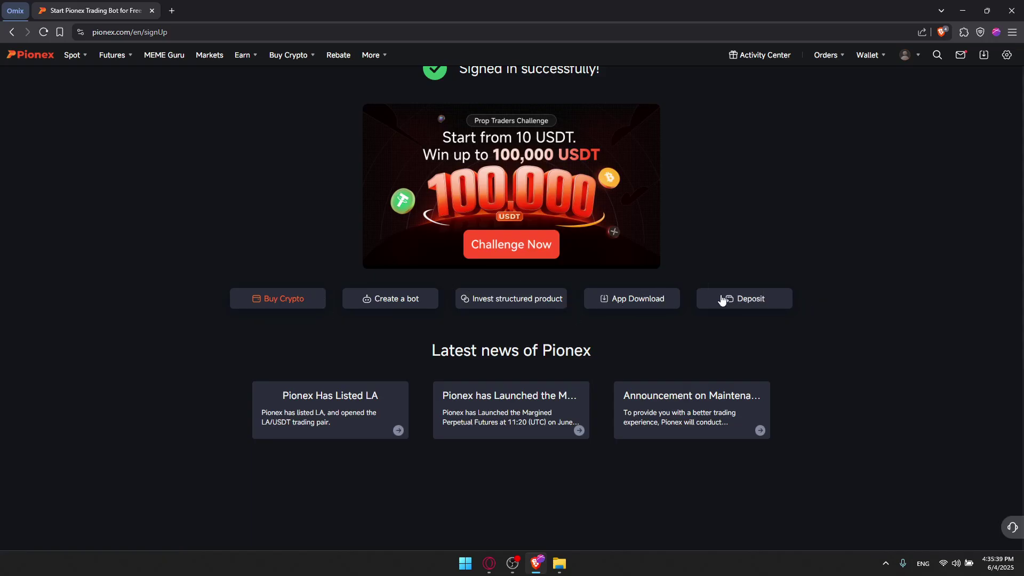
left_click(295, 298)
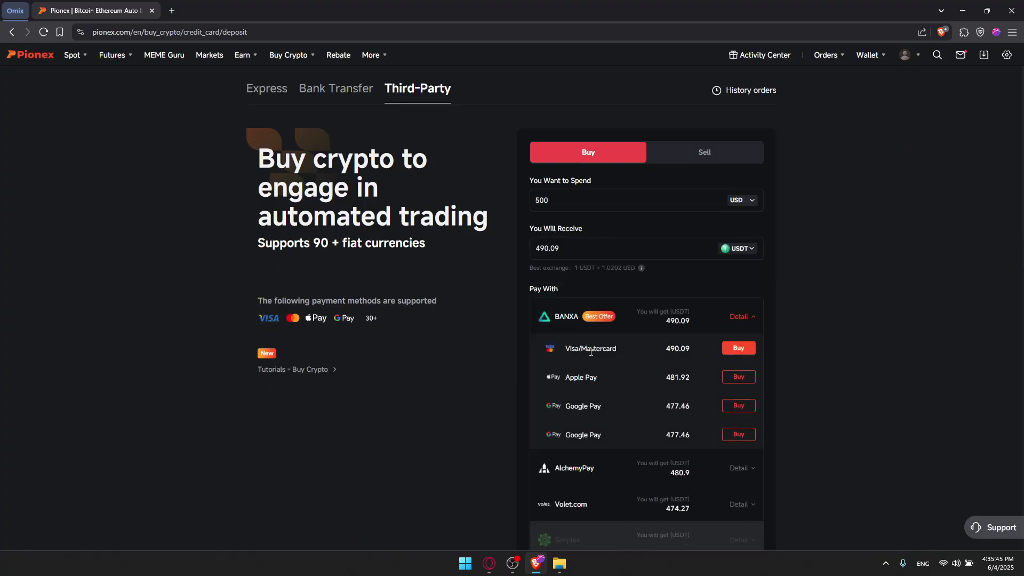
Browse the Buy Crypto third-party quotes, go back, and open Create a bot.
scroll(591, 353, "down", 4)
scroll(591, 353, "up", 4)
key("alt+Left")
left_click(421, 356)
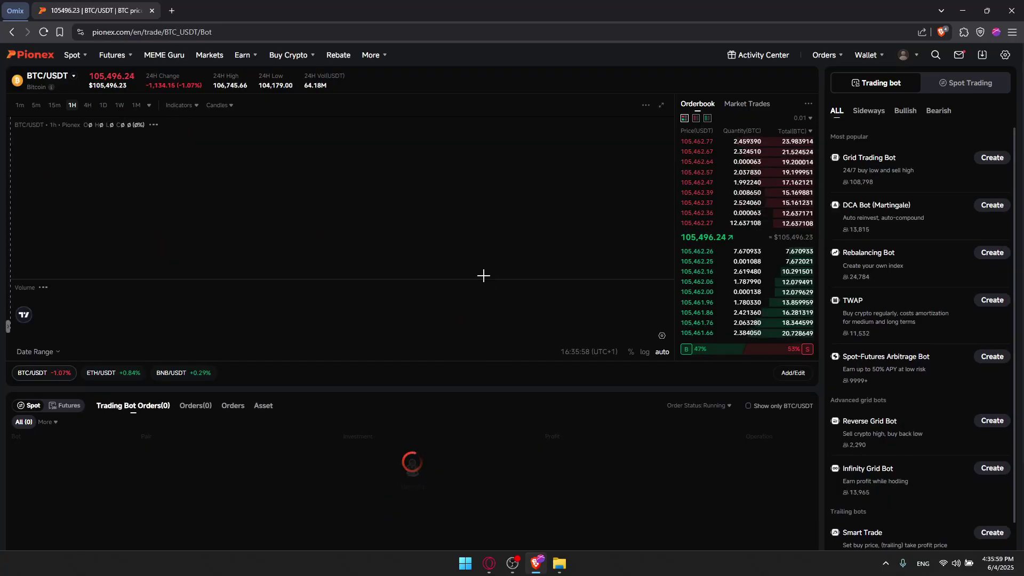
From the homepage, open Wallet > Deposit for USDT and start LV.1 identity verification.
left_click(41, 60)
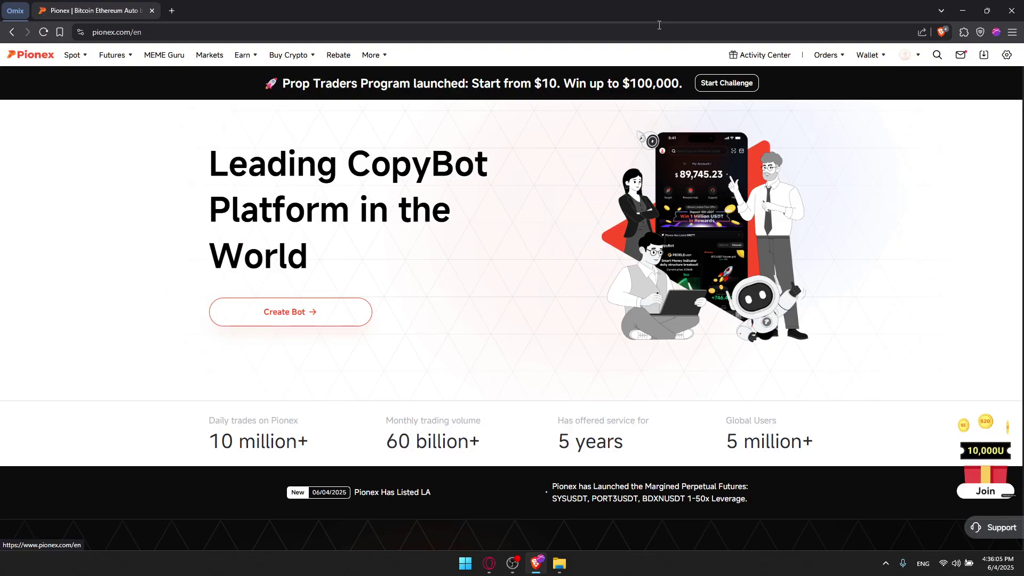
mouse_move(825, 55)
mouse_move(875, 57)
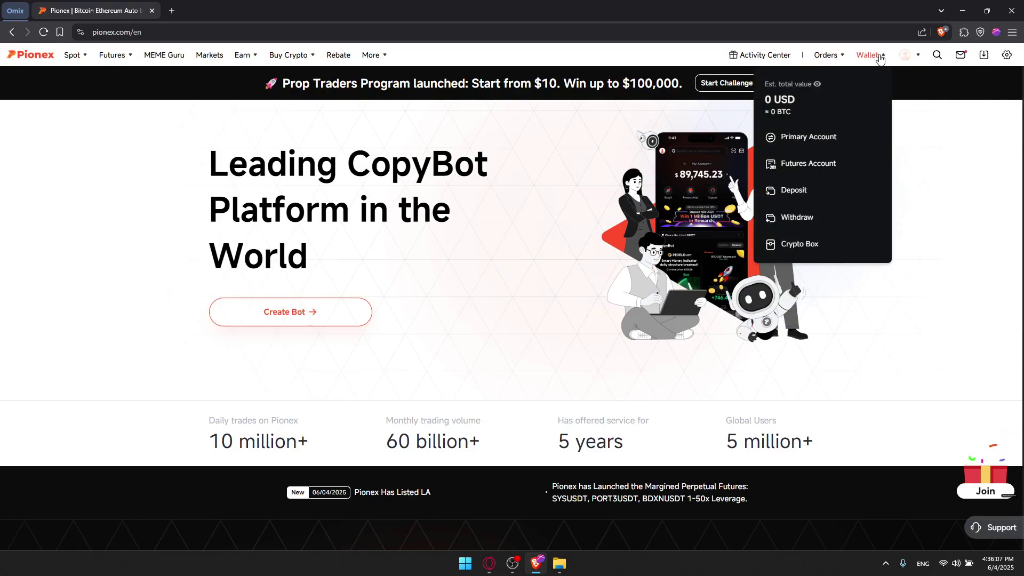
left_click(810, 194)
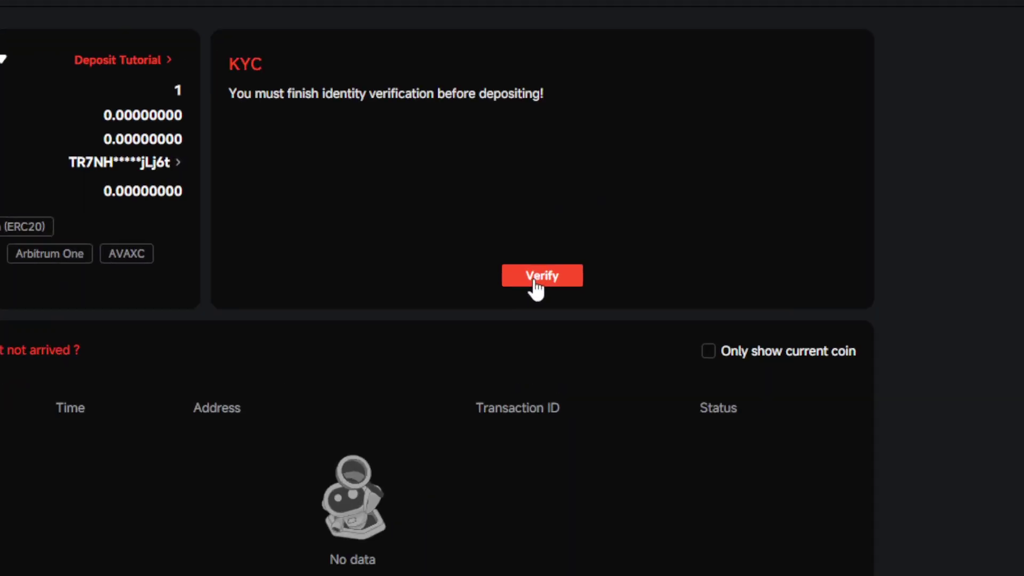
left_click(535, 277)
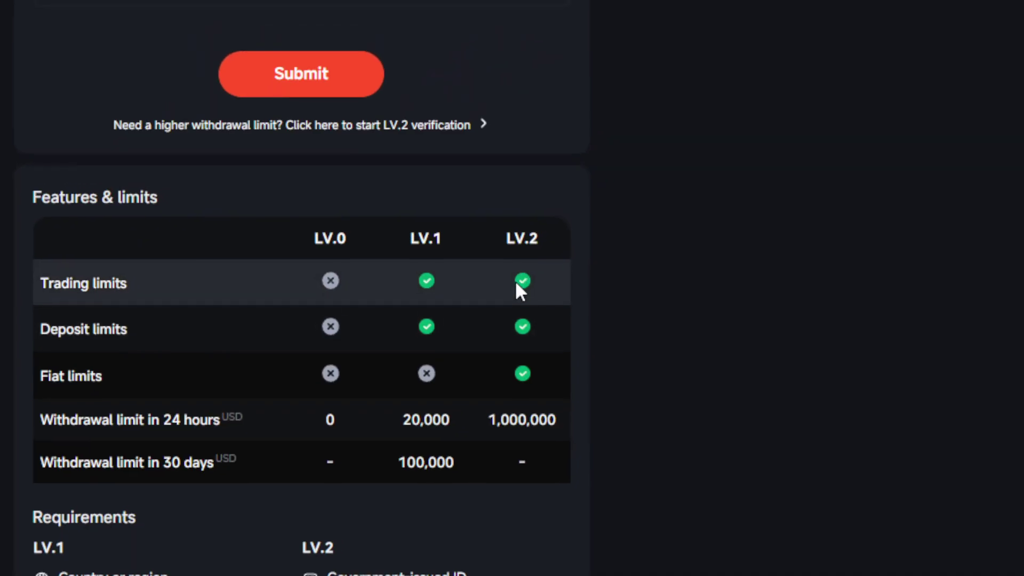
Choose Morocco as residential country and enter the full legal name.
left_click(471, 209)
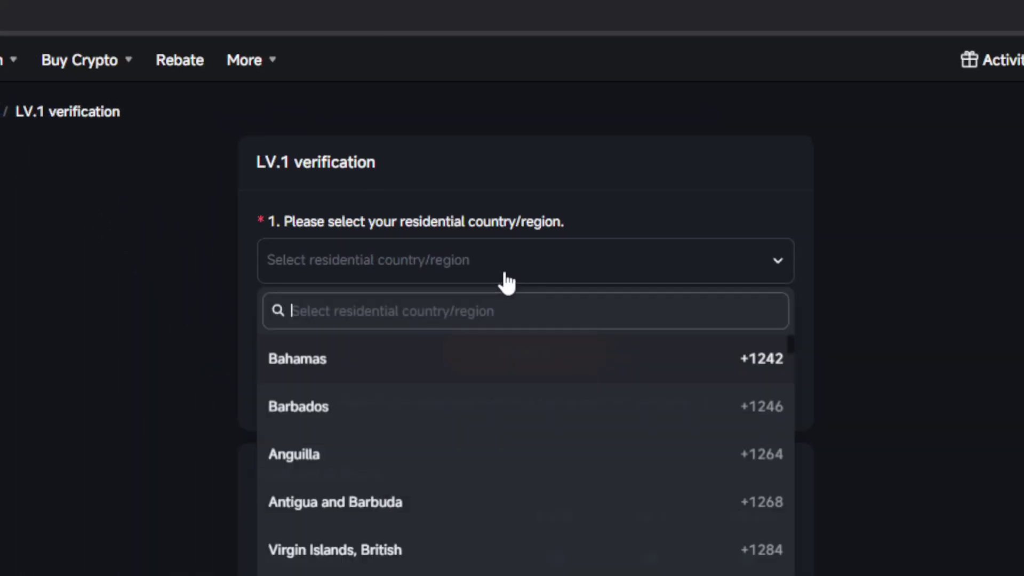
type("moro")
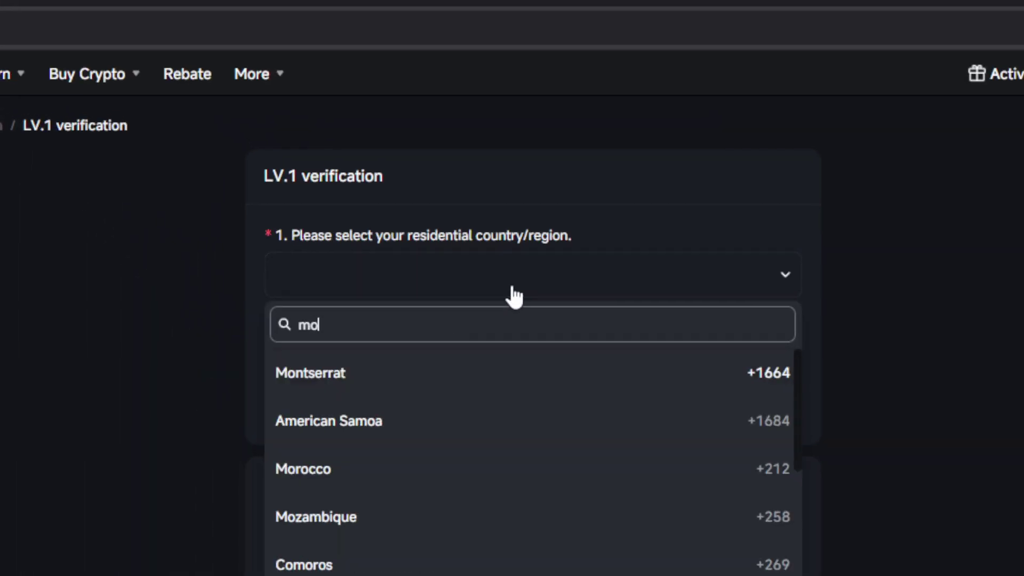
left_click(571, 373)
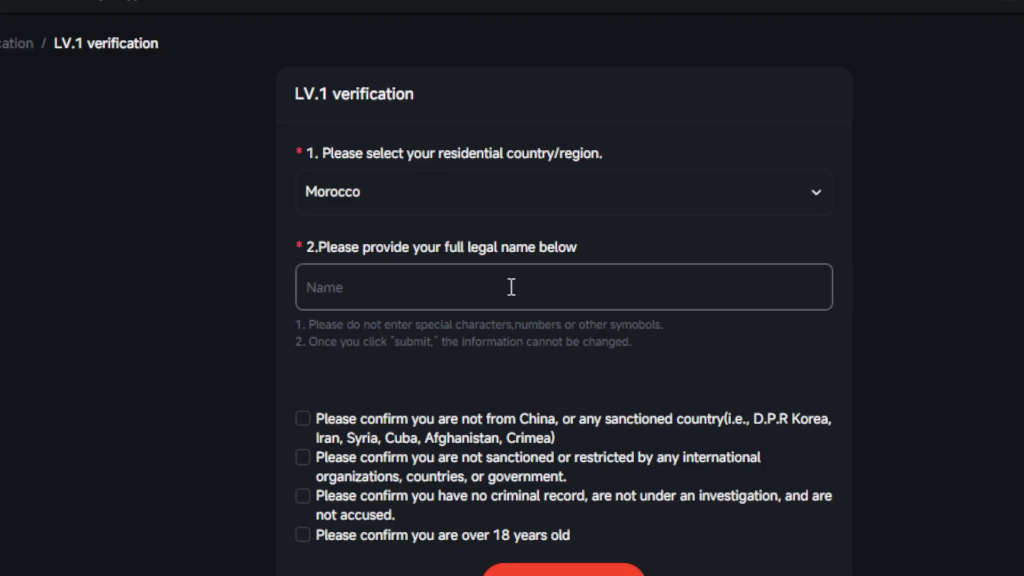
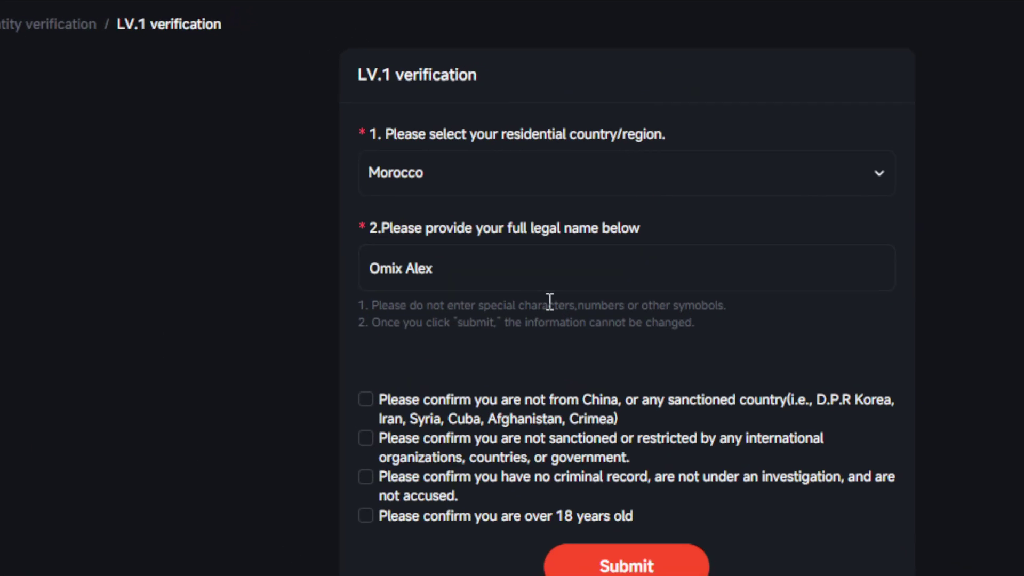
Tick the sanctions, criminal-record and over-18 confirmations and submit LV.1 verification.
left_click(453, 352)
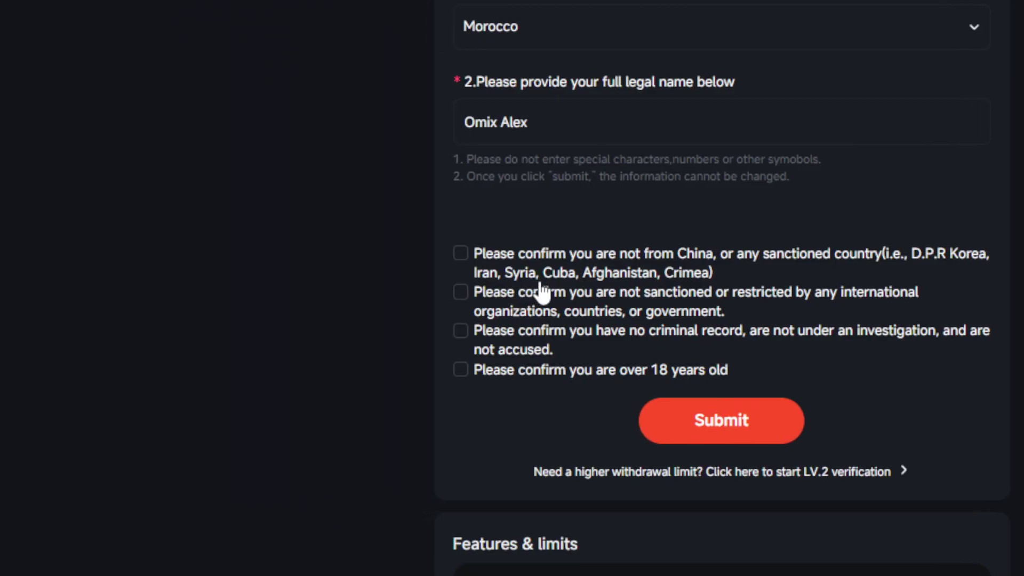
left_click(468, 254)
left_click(470, 254)
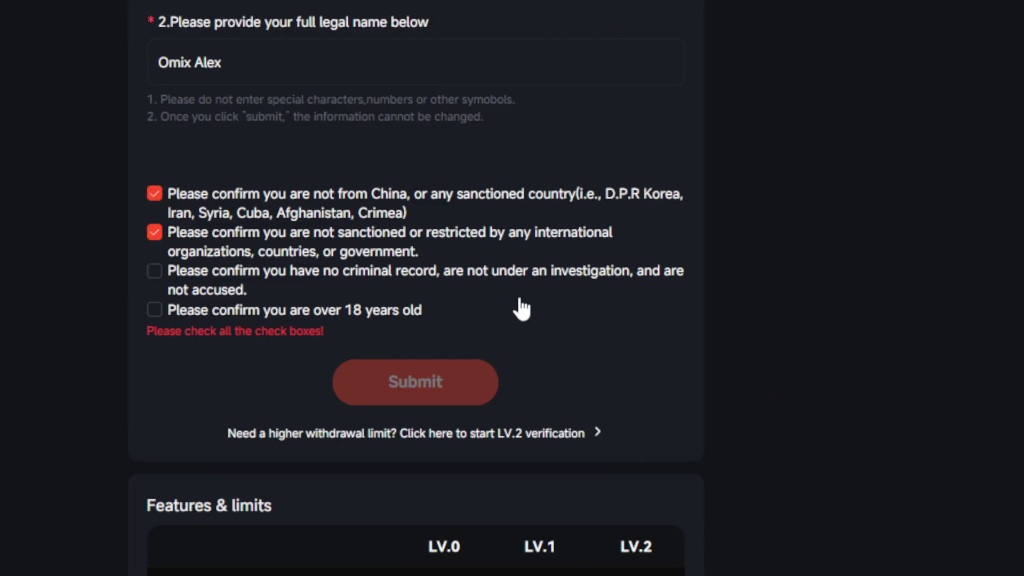
left_click(188, 292)
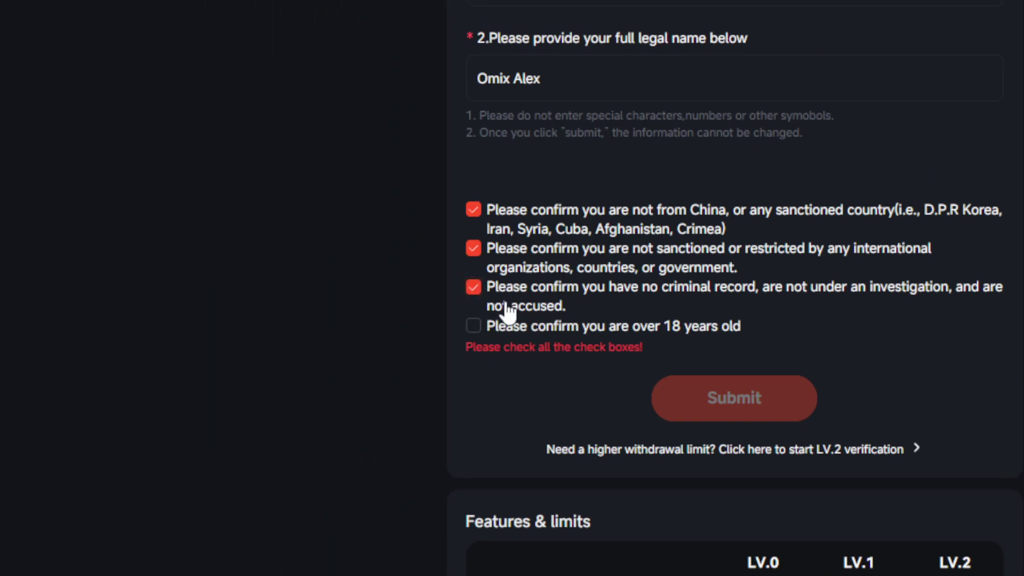
left_click(613, 335)
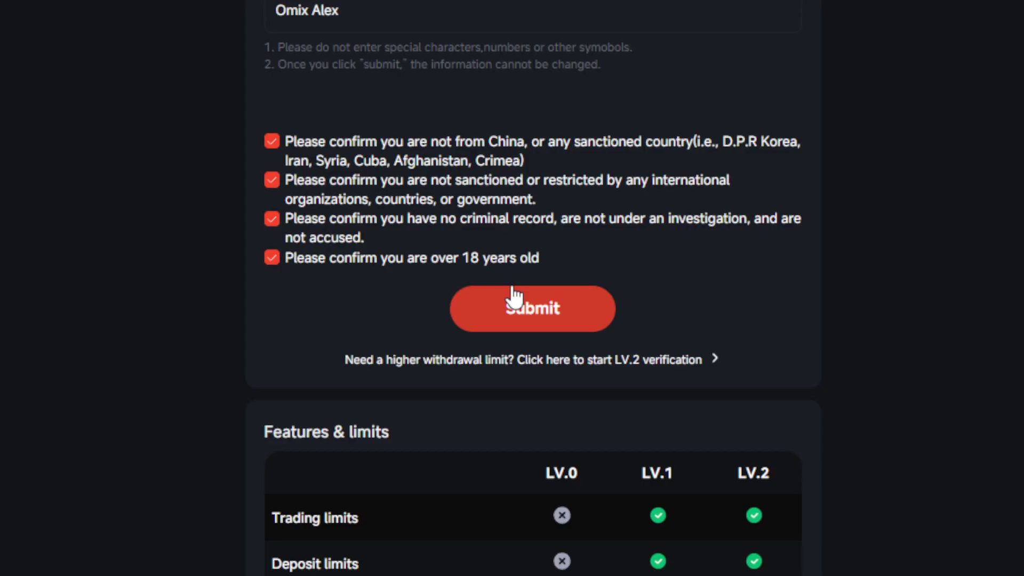
left_click(515, 299)
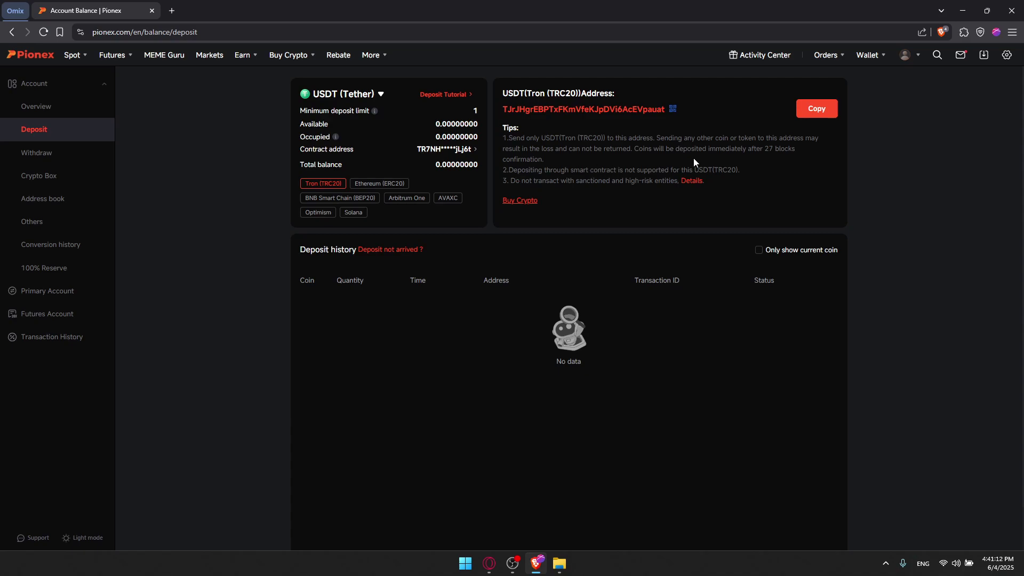
mouse_move(906, 60)
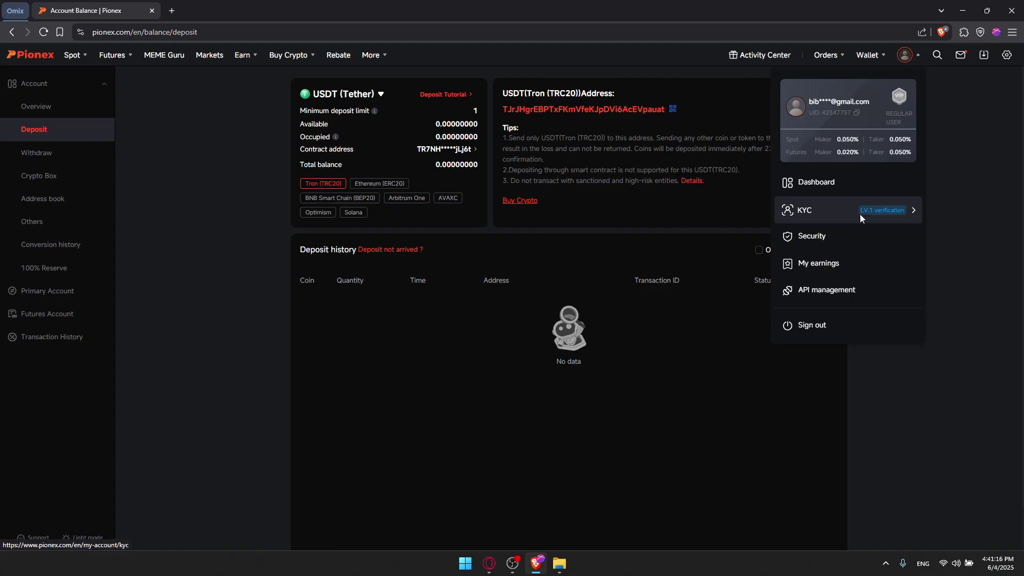
left_click(864, 216)
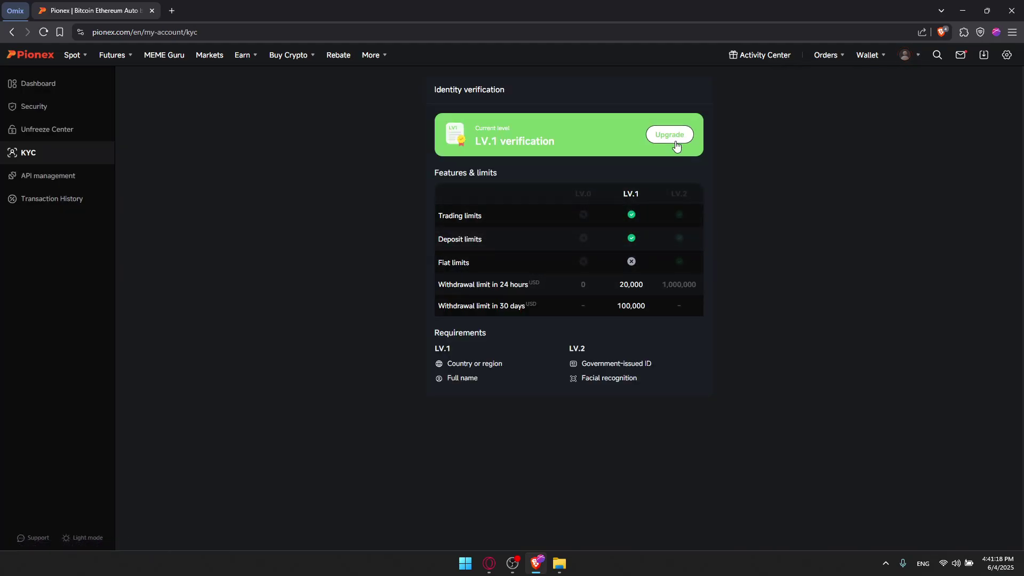
left_click(674, 136)
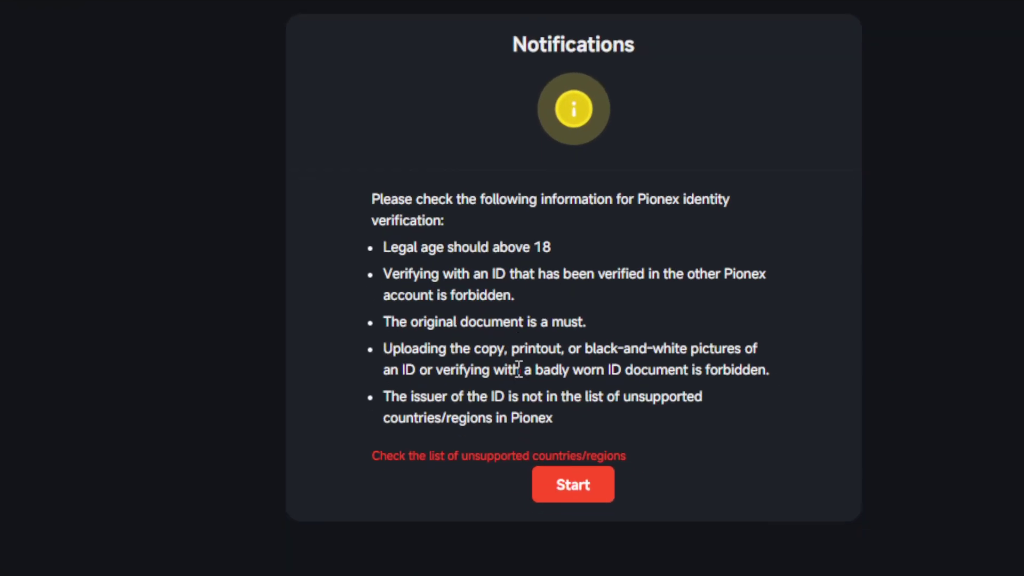
left_click(572, 484)
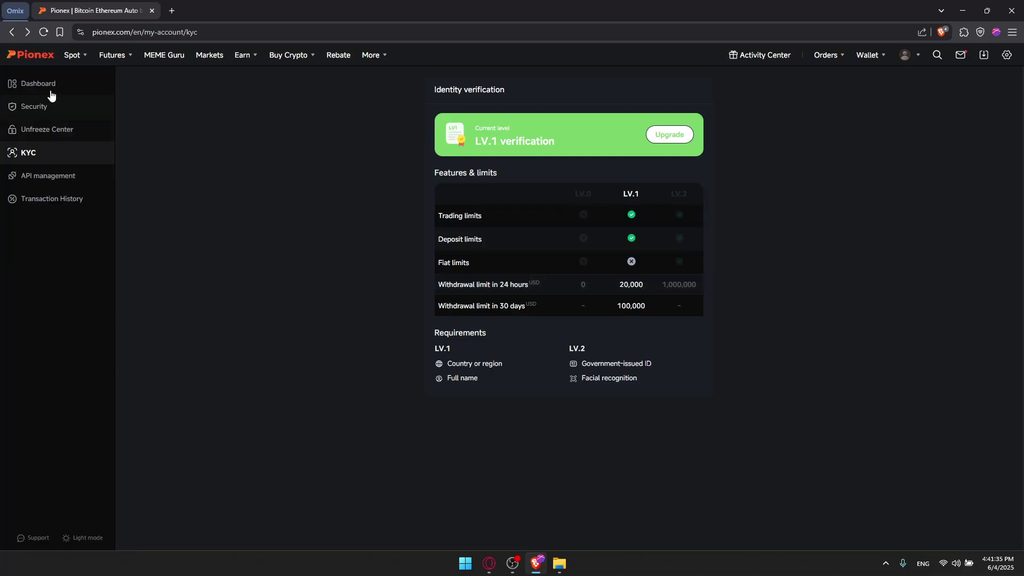
Go to the Dashboard and reopen the USDT deposit page.
left_click(32, 84)
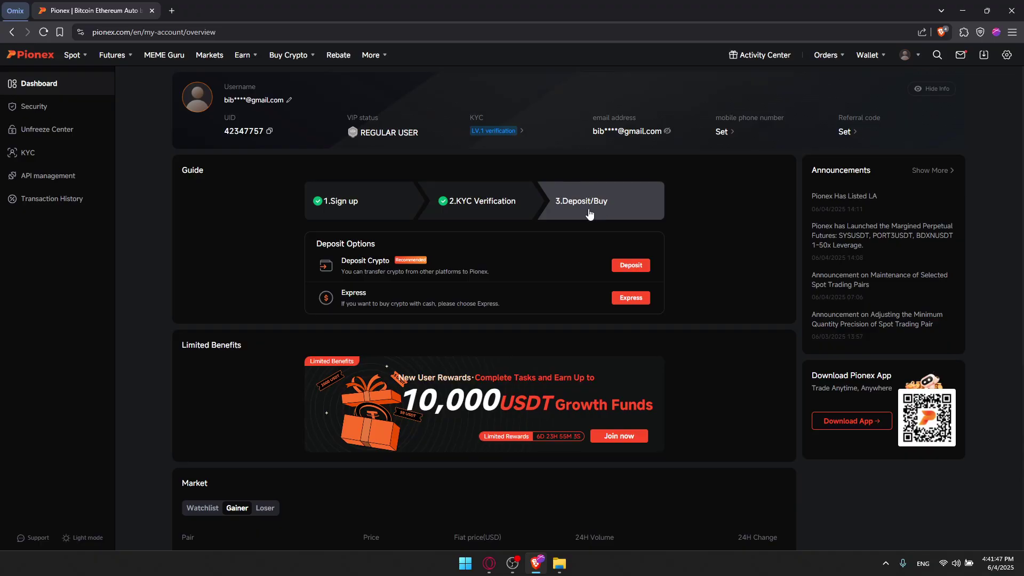
left_click(624, 265)
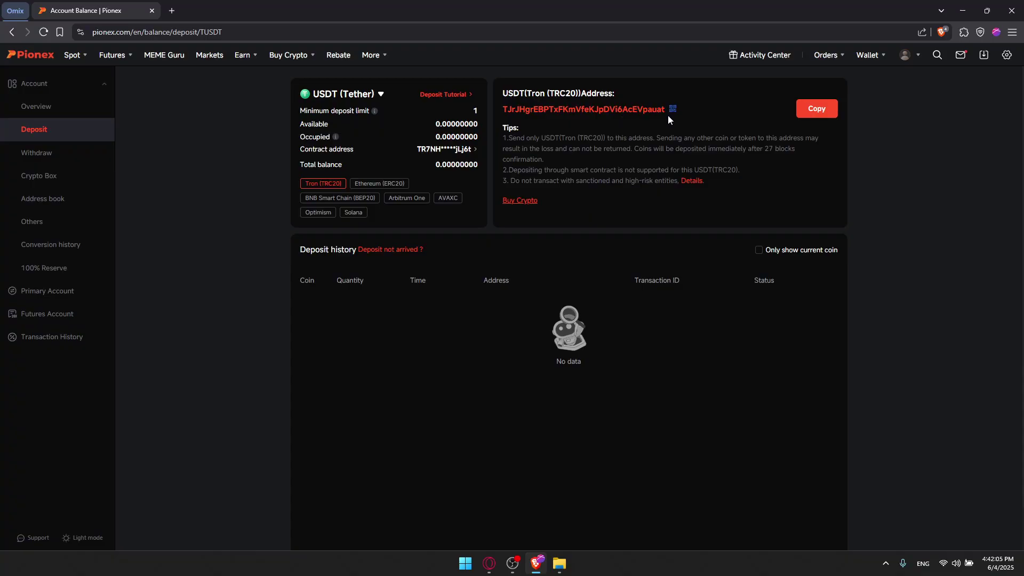
Check the Buy Crypto and Express pages, returning to the dashboard after each.
left_click(526, 200)
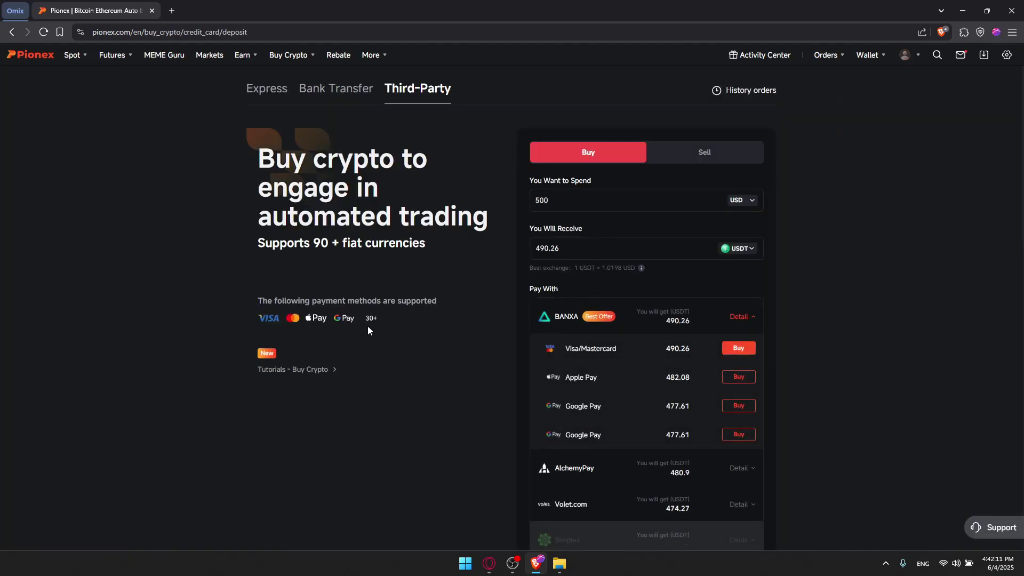
key("alt+Left")
key("alt+Left")
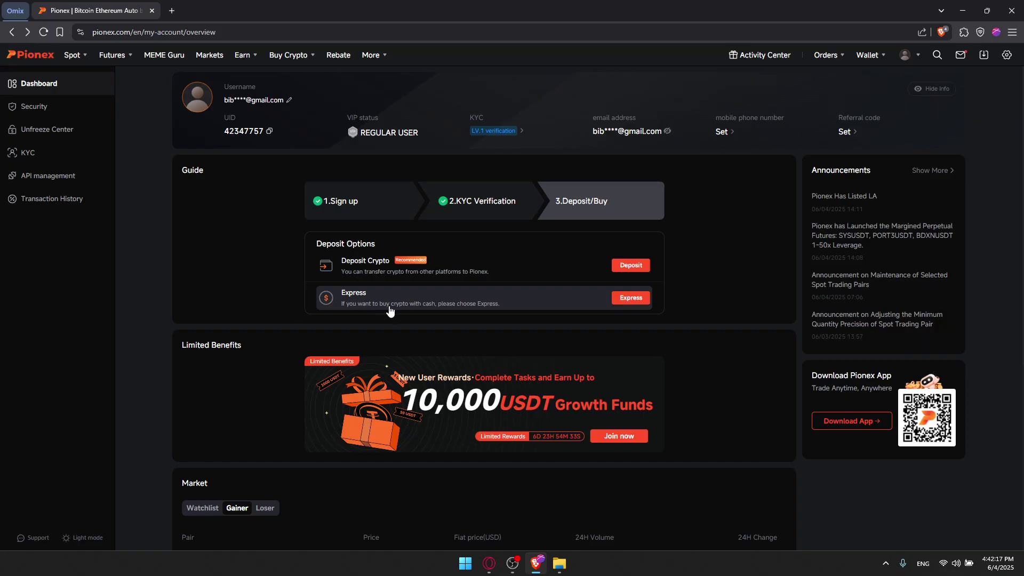
left_click(569, 304)
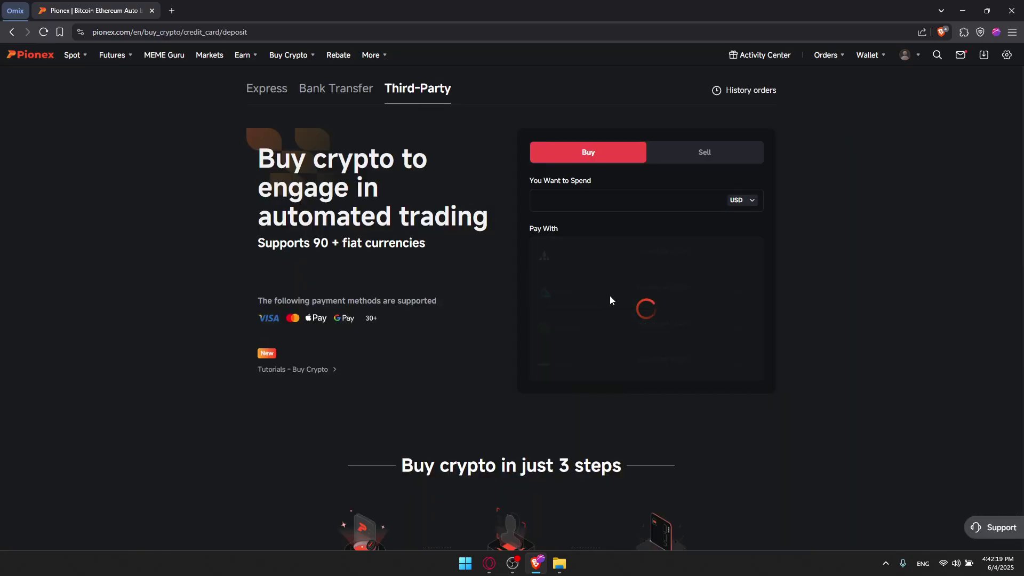
key("alt+Left")
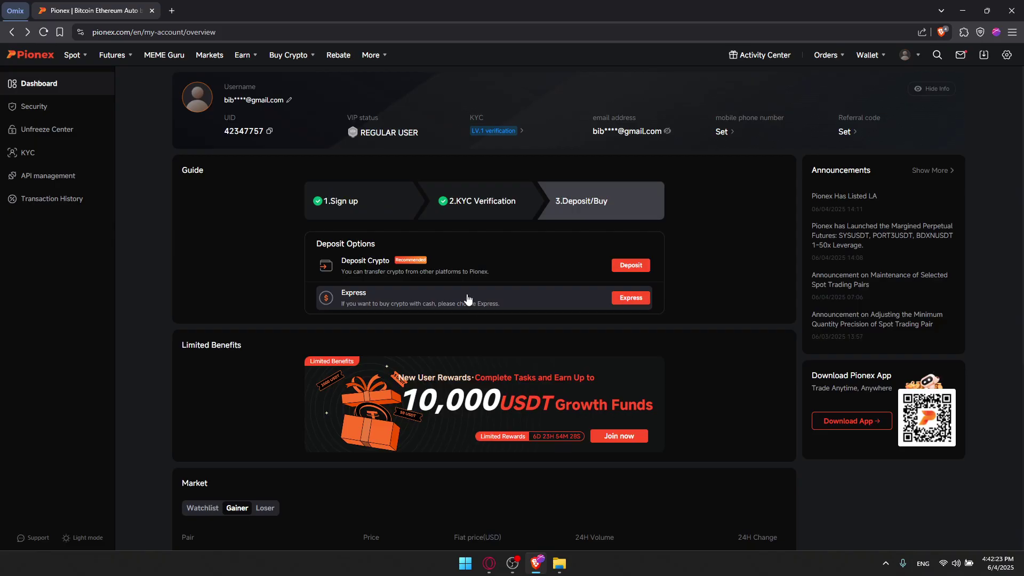
Scroll through the dashboard, then return to the Pionex homepage via the logo.
scroll(467, 299, "down", 4)
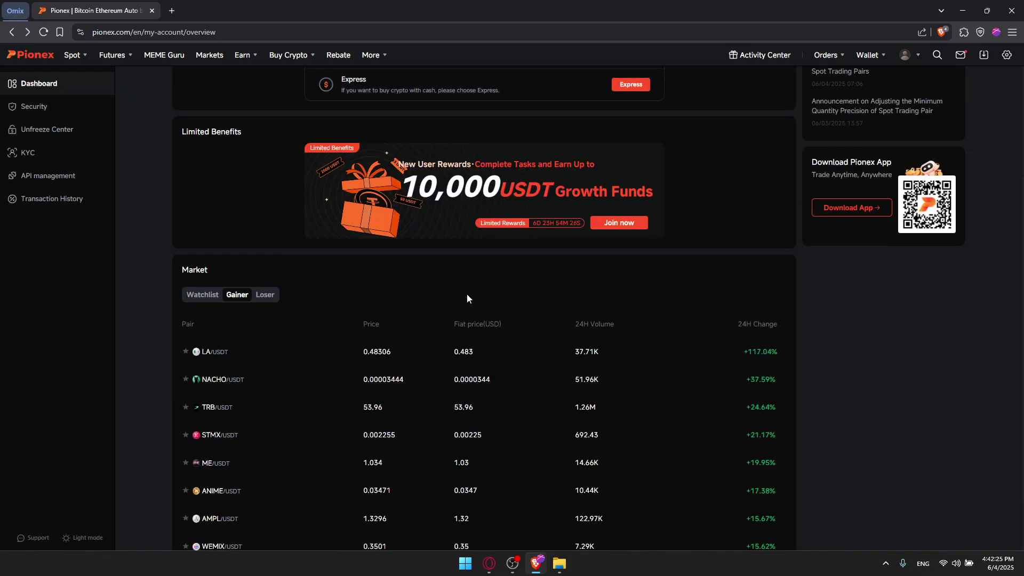
scroll(467, 297, "up", 3)
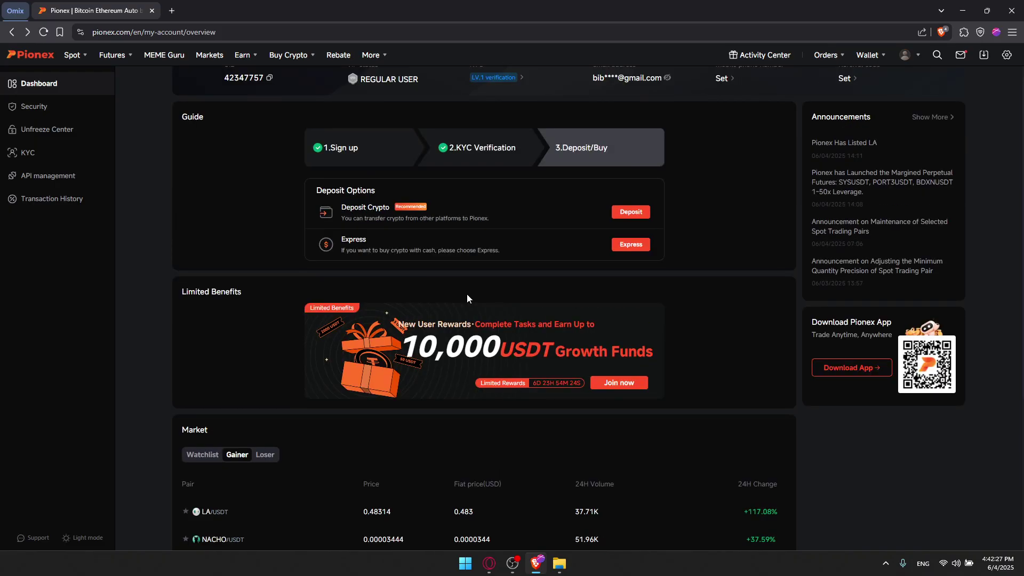
scroll(467, 298, "up", 1)
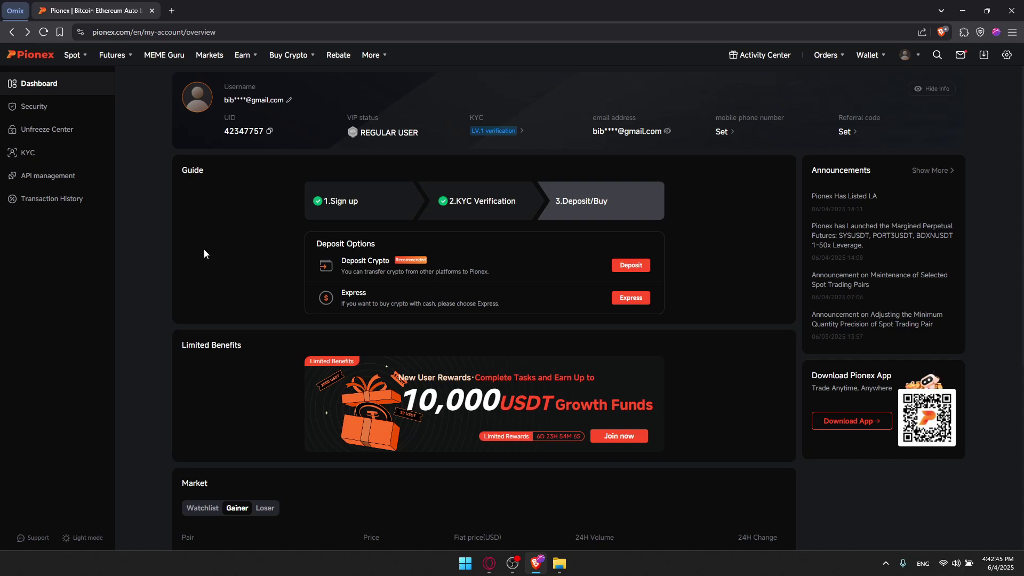
scroll(417, 261, "down", 2)
scroll(413, 263, "up", 2)
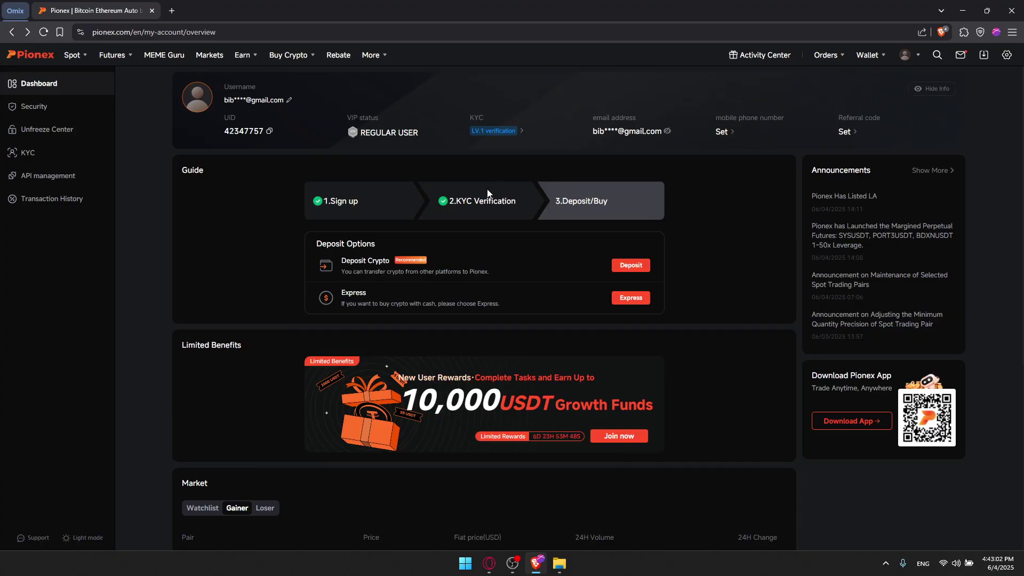
mouse_move(60, 70)
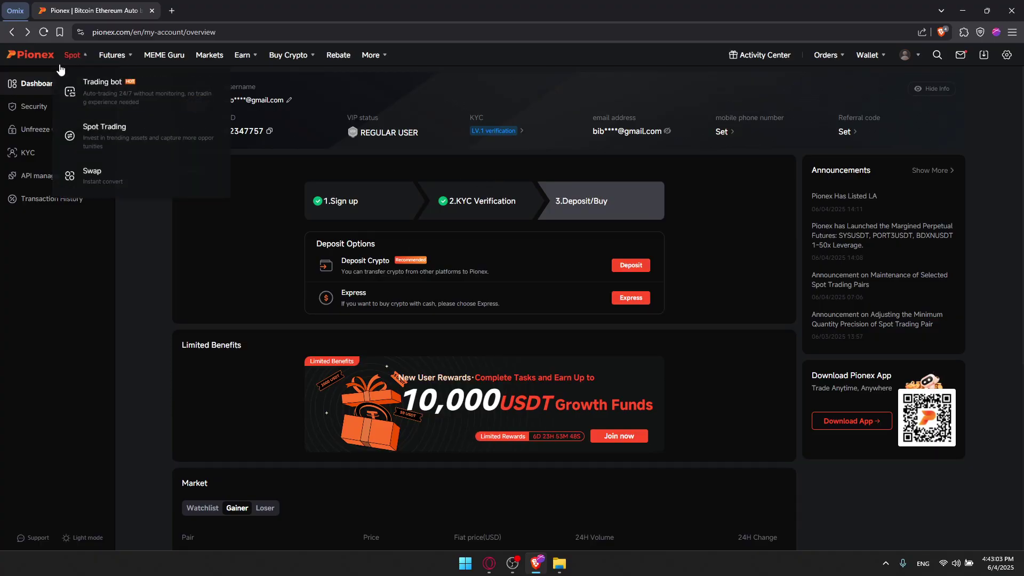
left_click(30, 58)
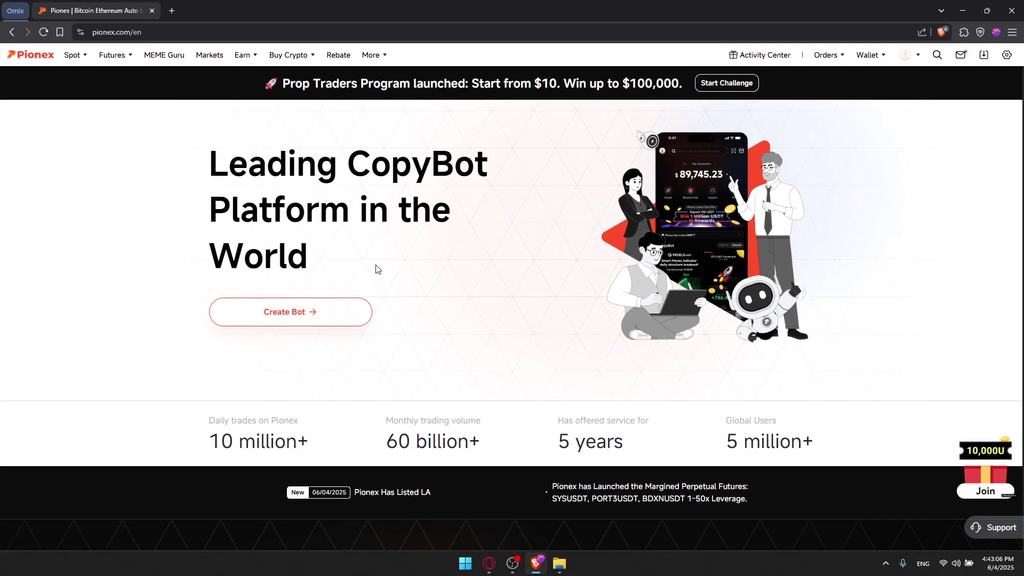
Open Create Bot and glance at the Spot Trading form before returning to Trading bot.
left_click(327, 308)
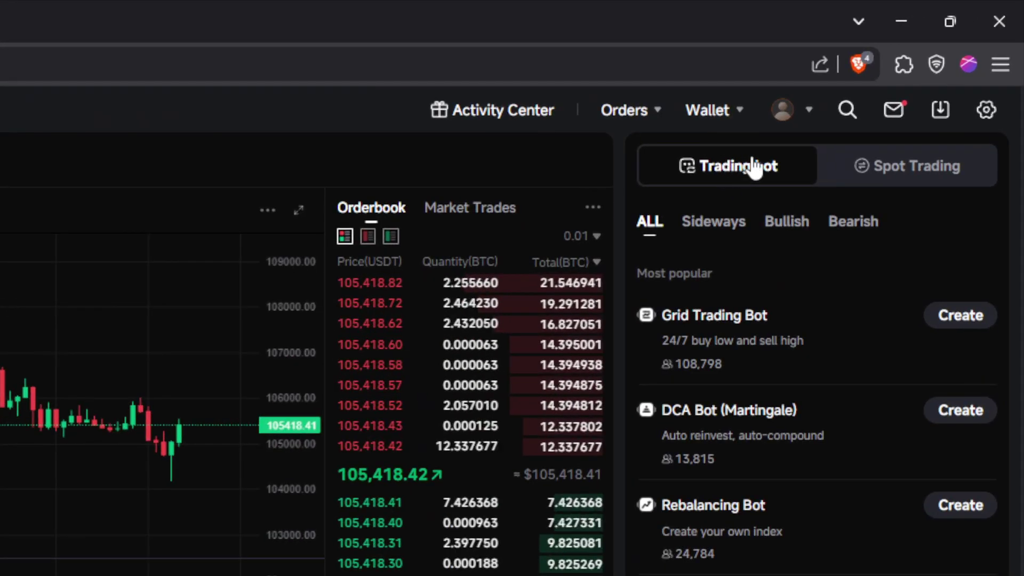
left_click(864, 172)
left_click(727, 168)
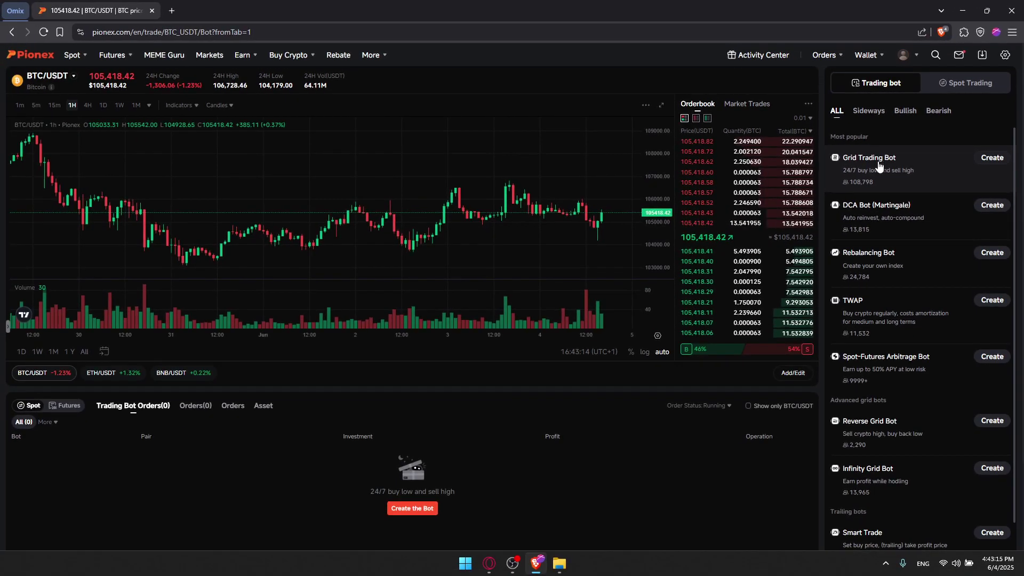
Scroll through the bot list of Grid, DCA, Rebalancing and other bots.
scroll(735, 352, "down", 10)
scroll(883, 224, "up", 4)
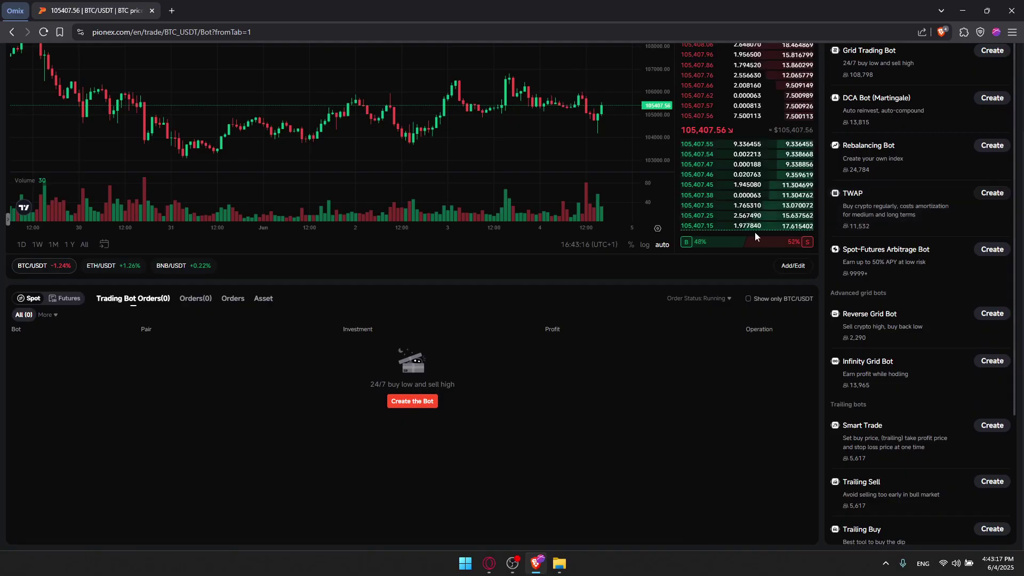
scroll(883, 214, "up", 2)
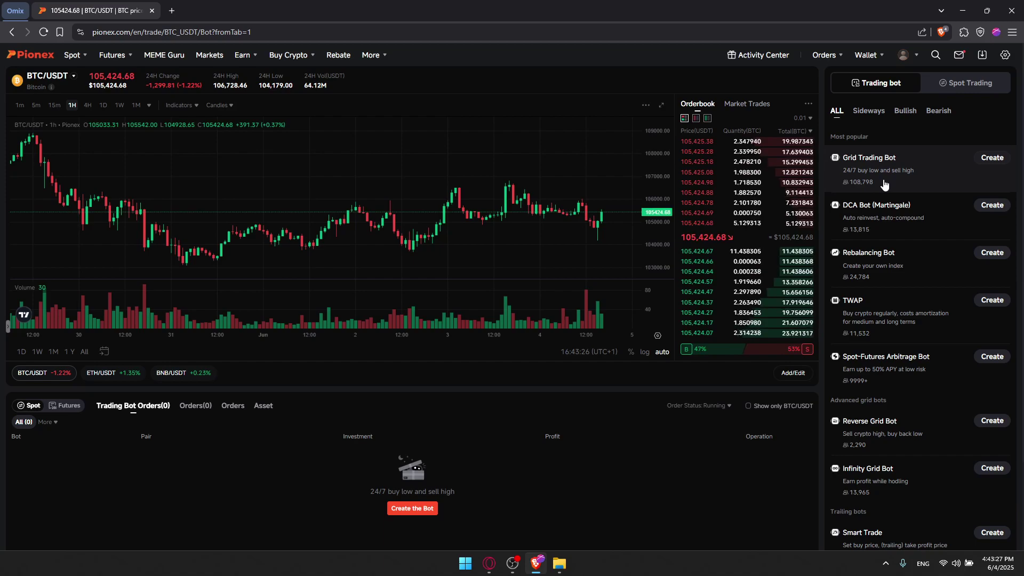
scroll(887, 197, "down", 2)
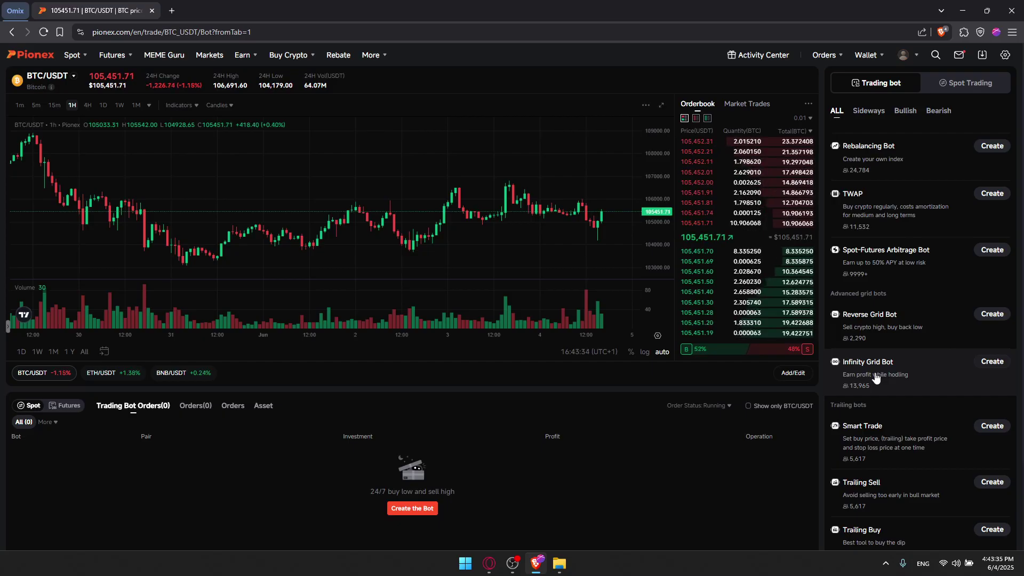
scroll(875, 378, "up", 2)
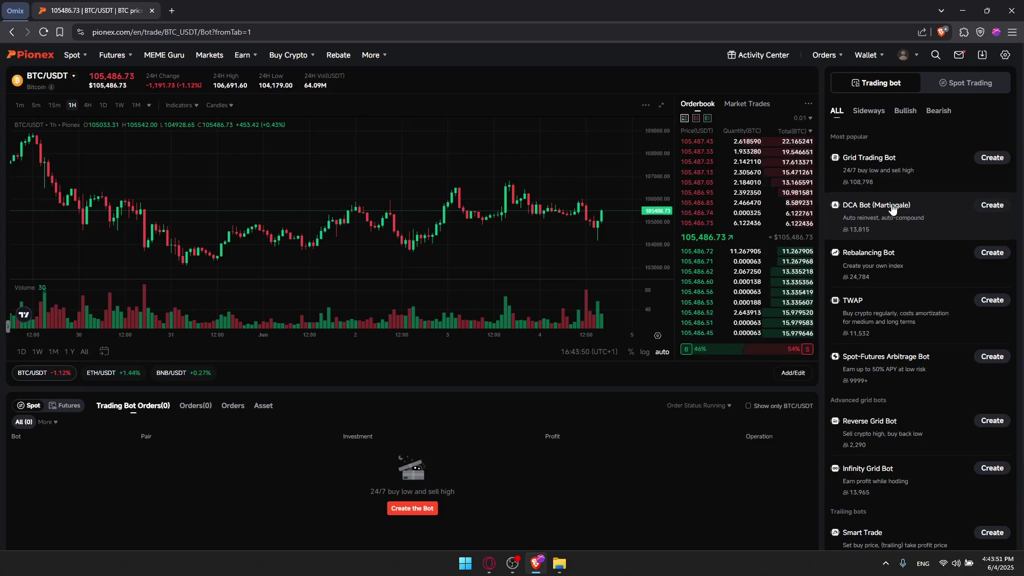
scroll(909, 292, "down", 3)
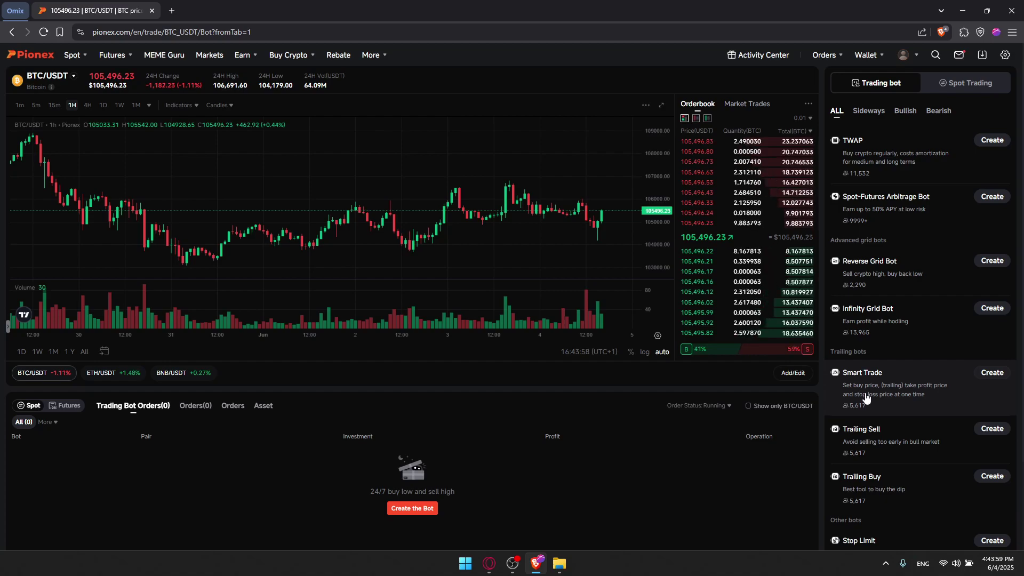
scroll(865, 398, "down", 1)
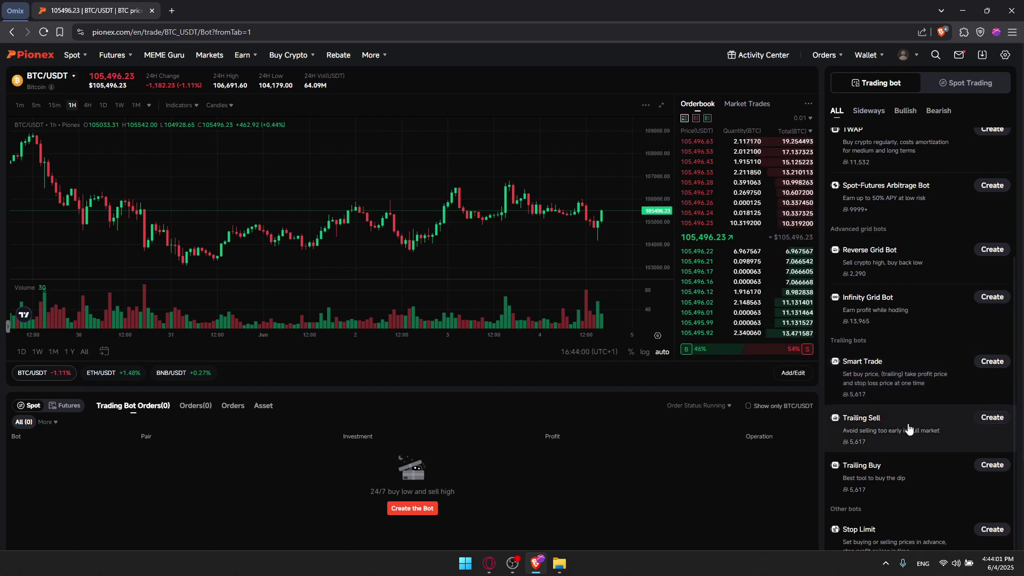
scroll(909, 429, "down", 2)
scroll(914, 444, "up", 3)
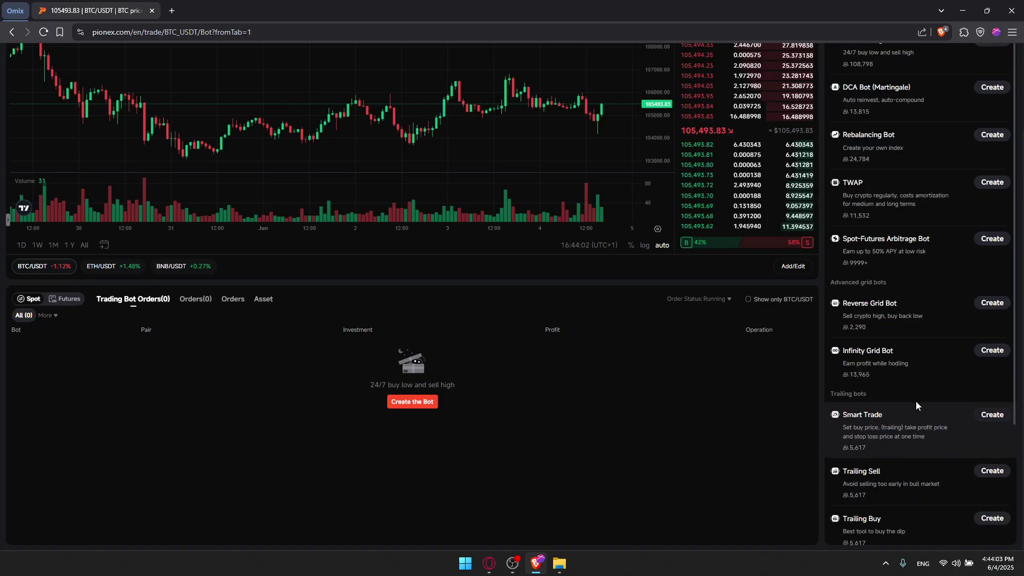
scroll(916, 399, "up", 2)
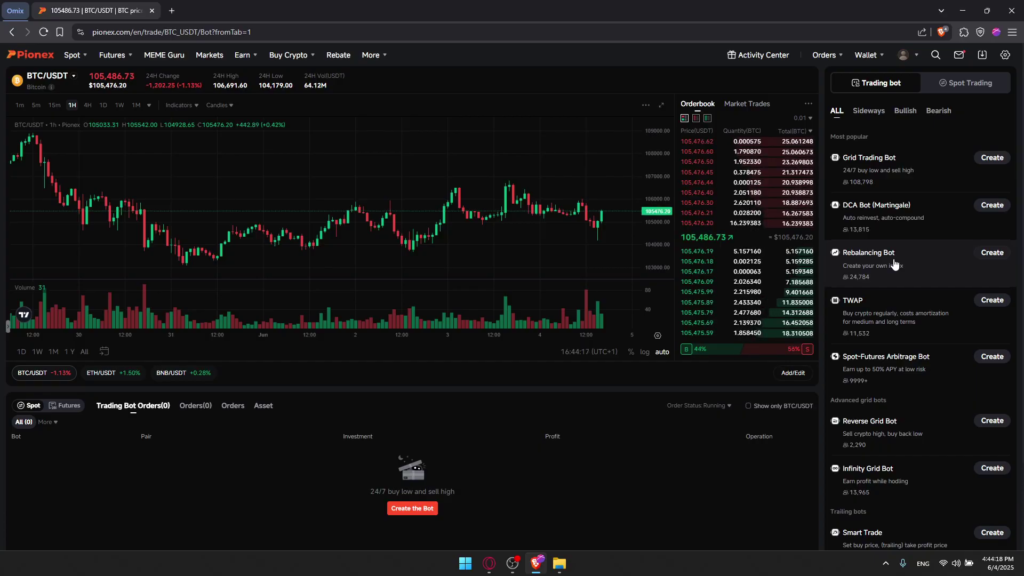
Begin binding Google Authenticator for two-factor authentication, confirming the app is installed.
left_click(913, 182)
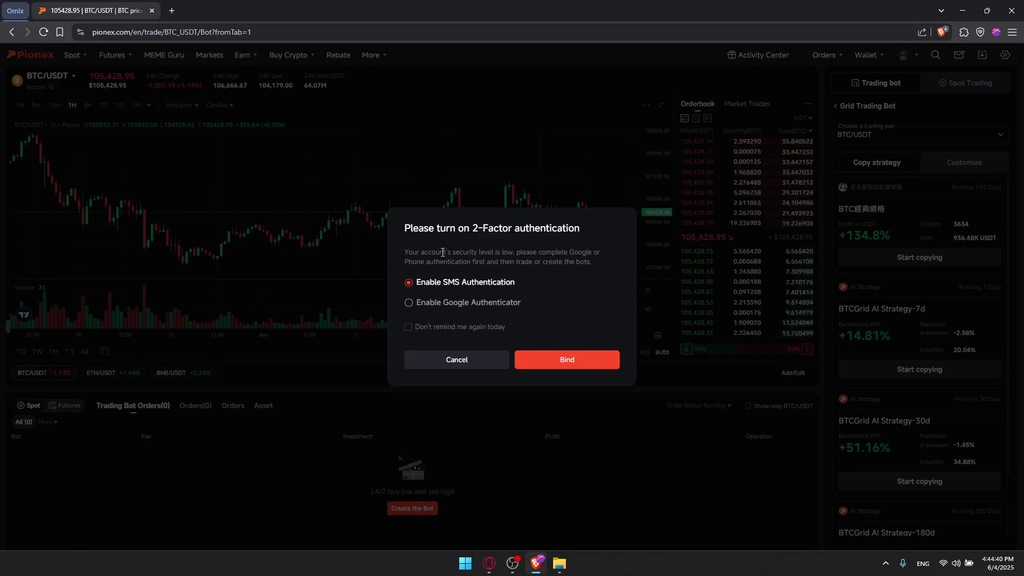
left_click(448, 305)
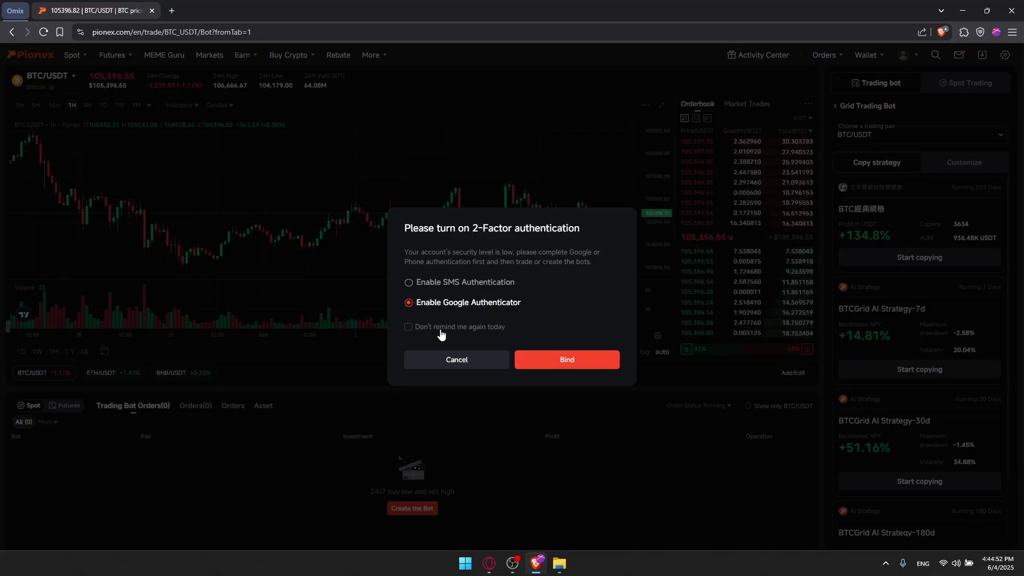
left_click(554, 362)
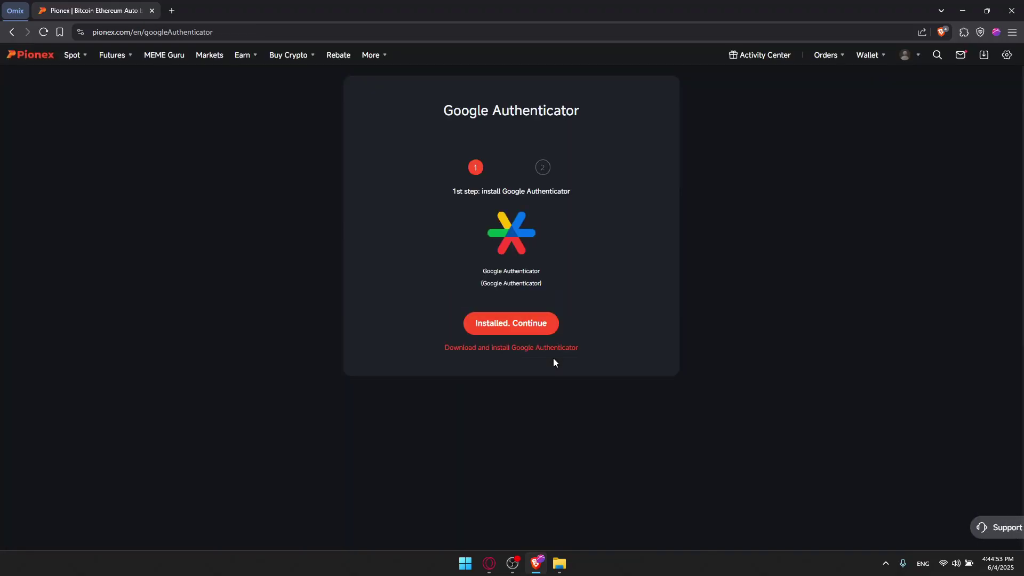
left_click(521, 331)
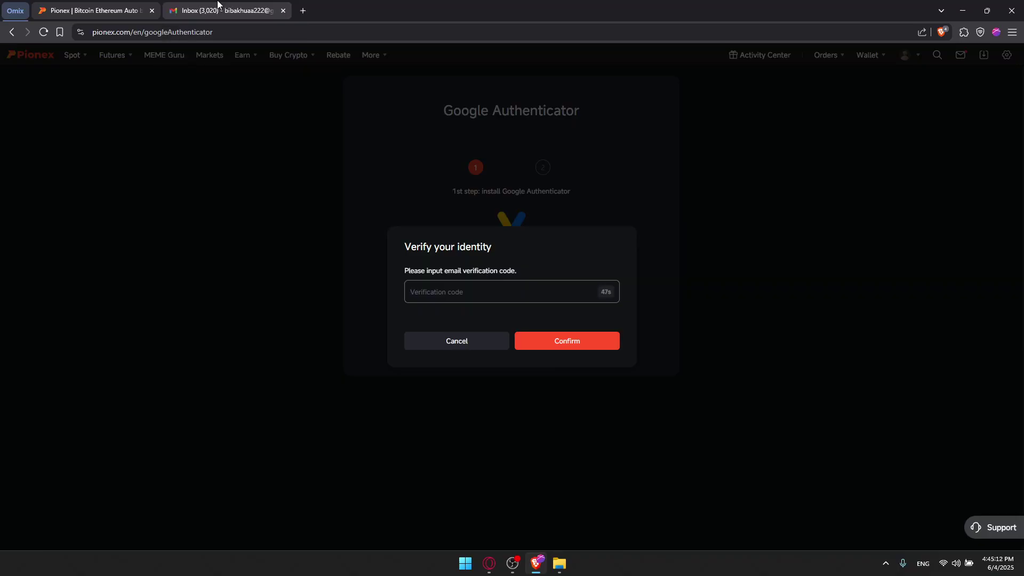
Enter the verification code from the Pionex email in Gmail into the identity check and confirm.
left_click(270, 9)
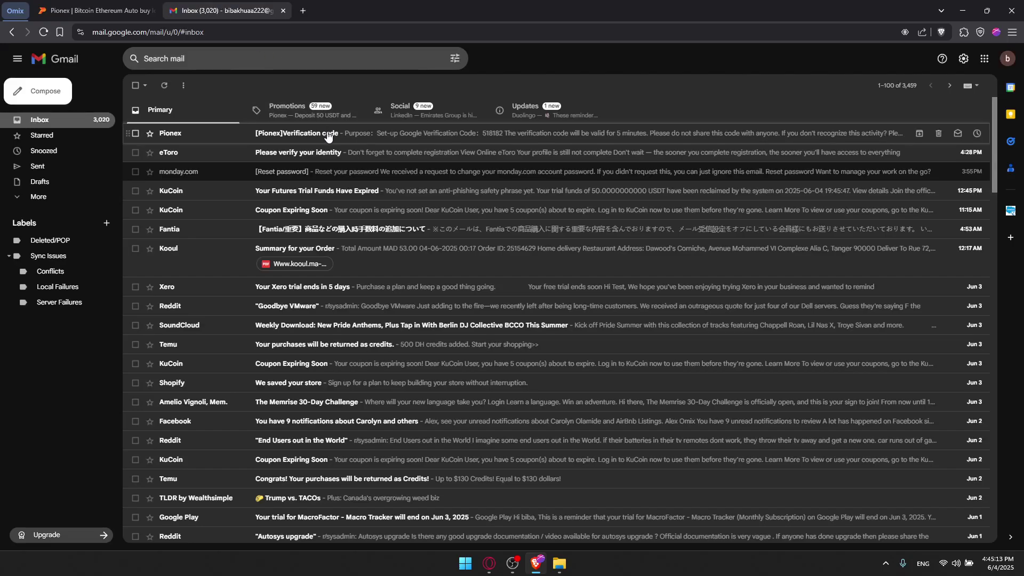
left_click(327, 136)
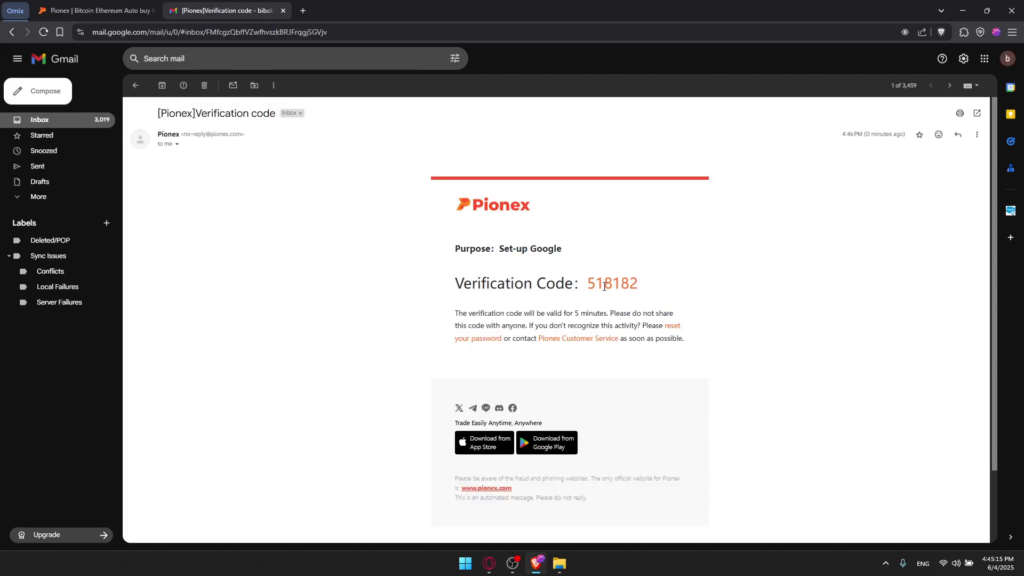
left_click(112, 4)
left_click(556, 345)
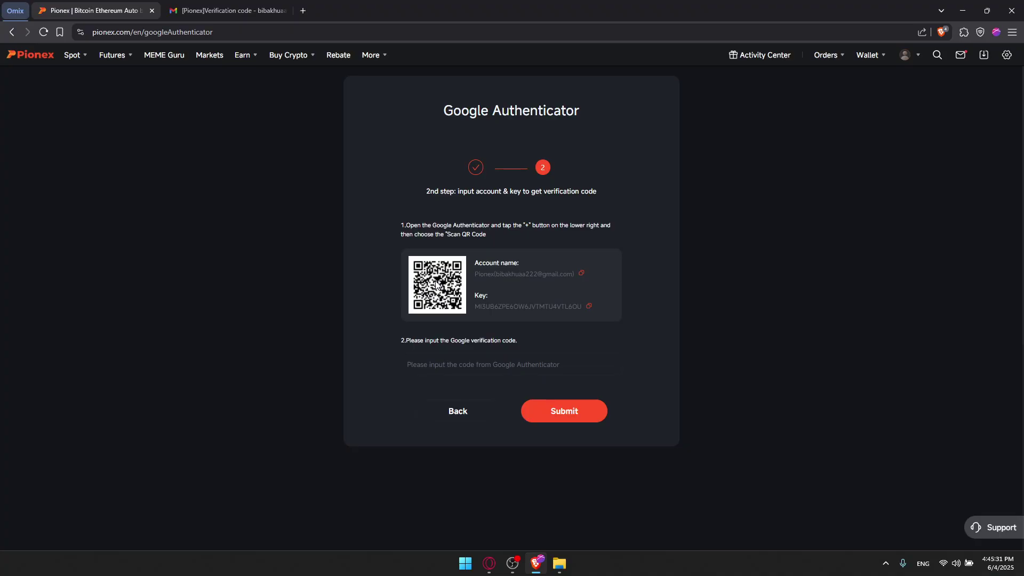
Submit the Google Authenticator code to finish binding, then start Create Bot from the home page.
left_click(454, 371)
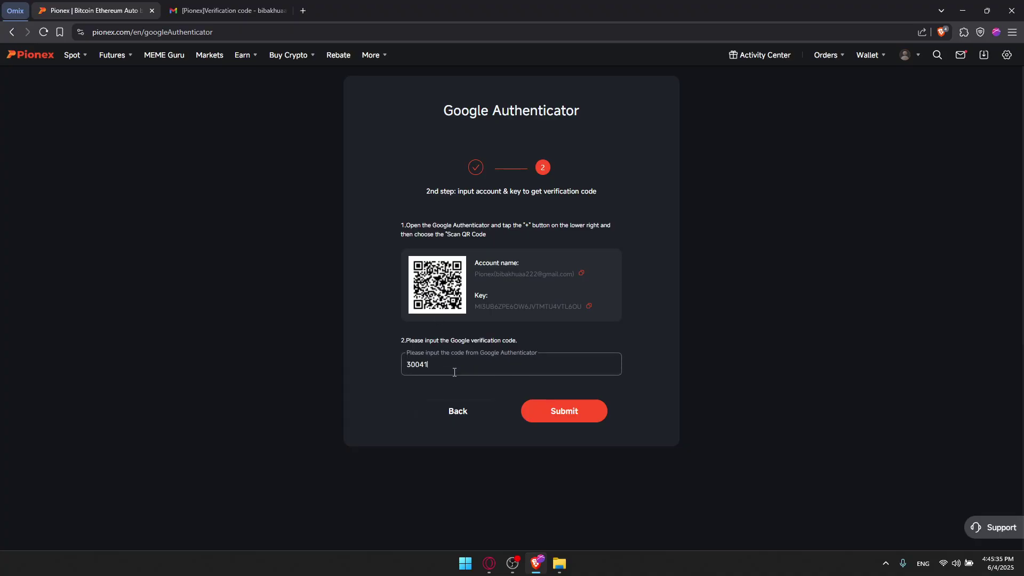
left_click(570, 410)
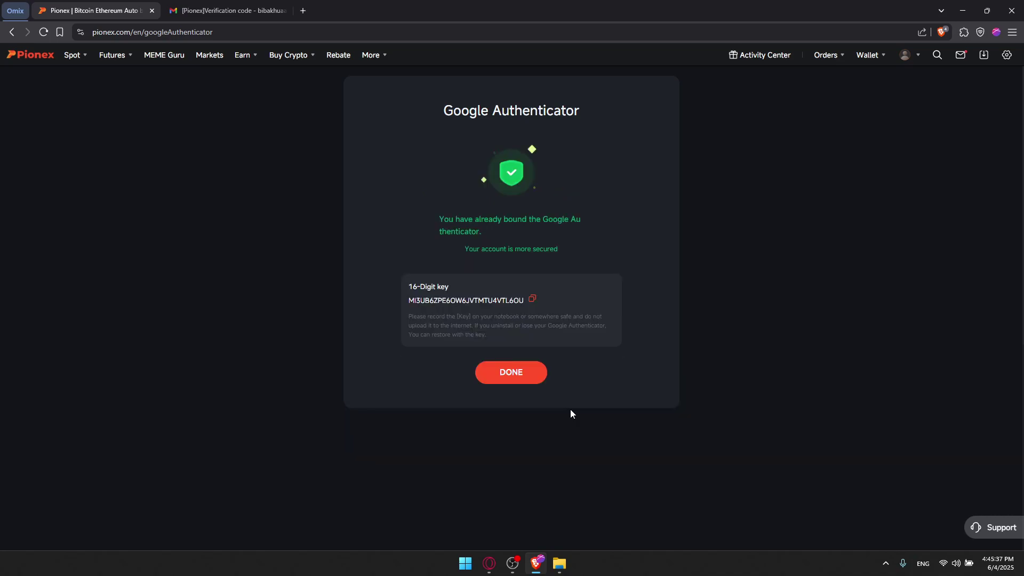
left_click(514, 373)
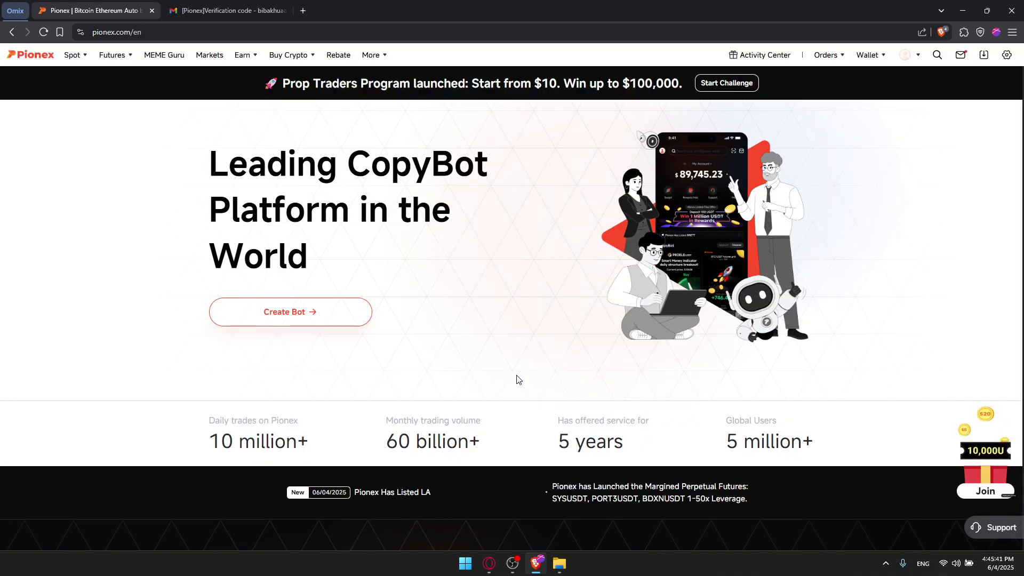
left_click(312, 319)
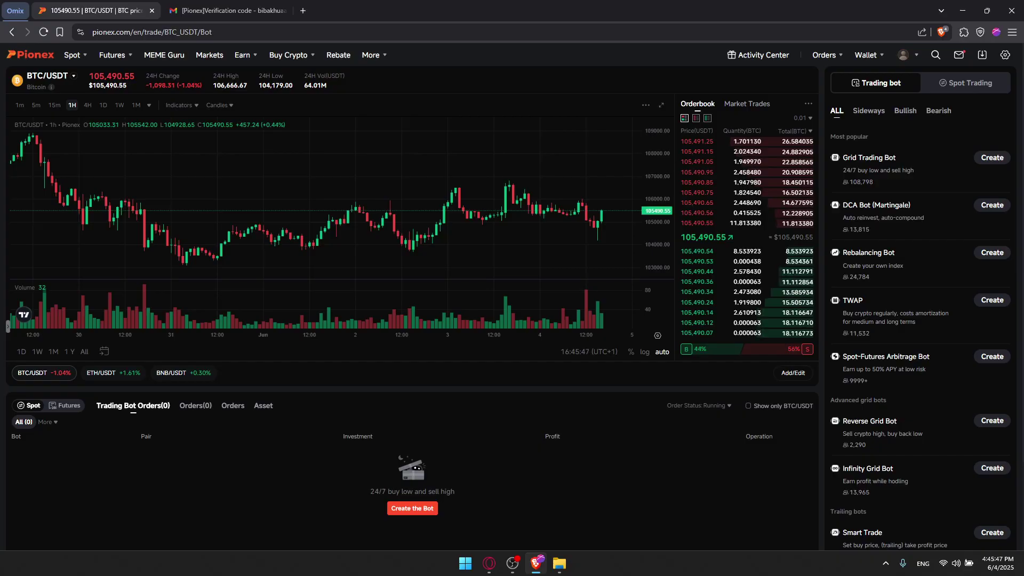
Browse Grid Trading Bot's copy strategy and Customize options, toggling Advanced settings on and off.
left_click(919, 156)
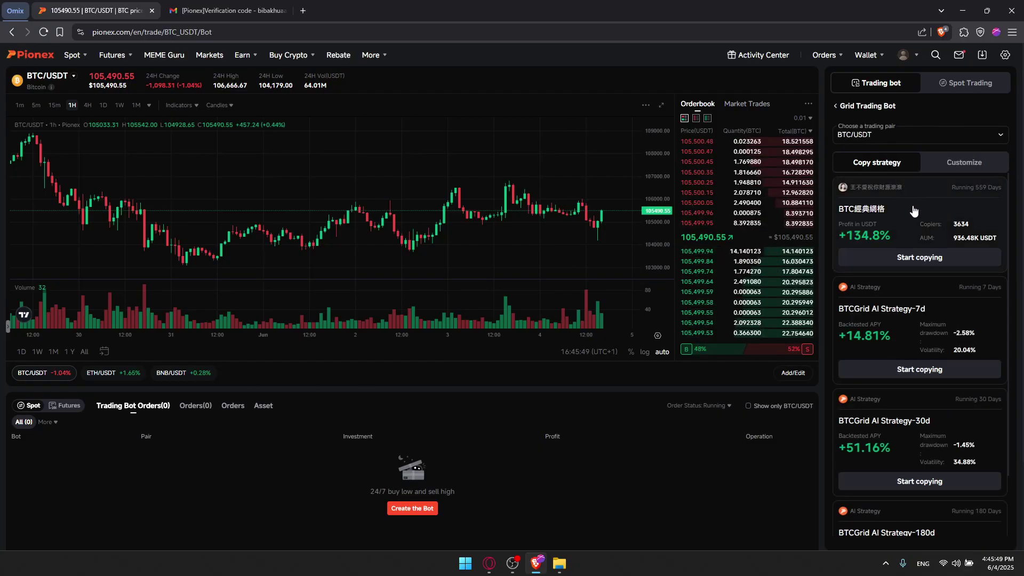
scroll(915, 198, "down", 5)
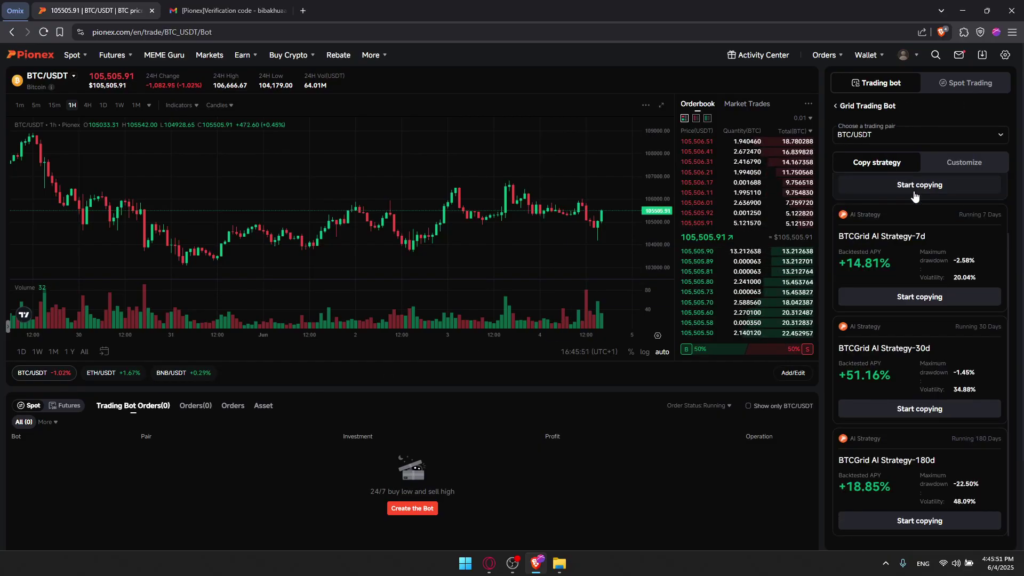
scroll(919, 283, "up", 1)
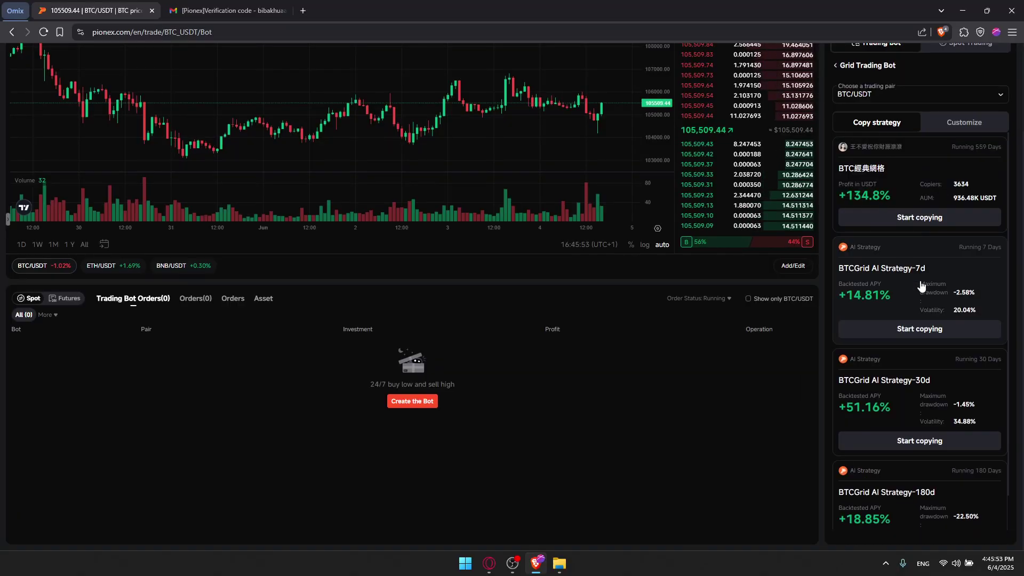
left_click(963, 122)
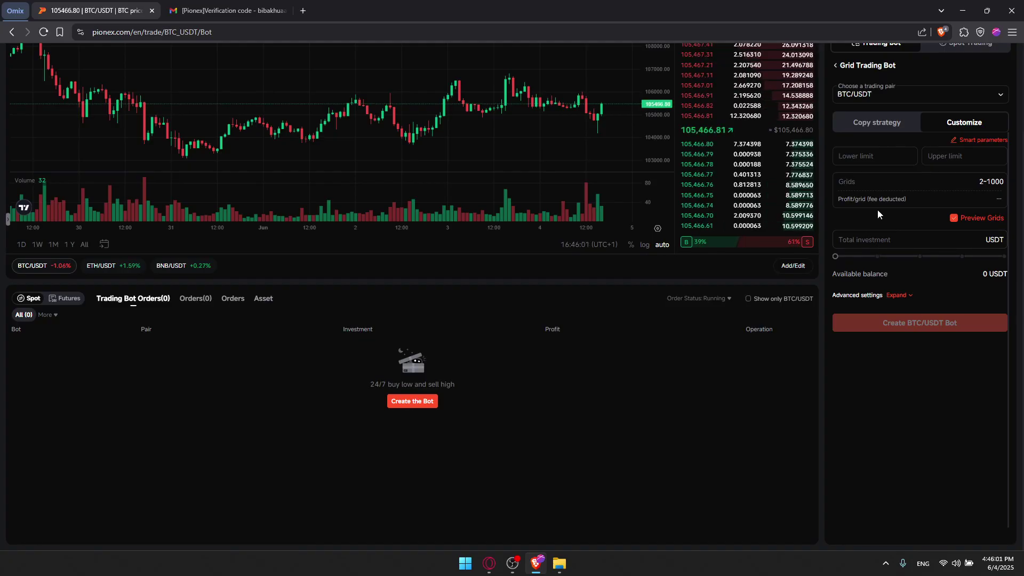
scroll(878, 210, "up", 1)
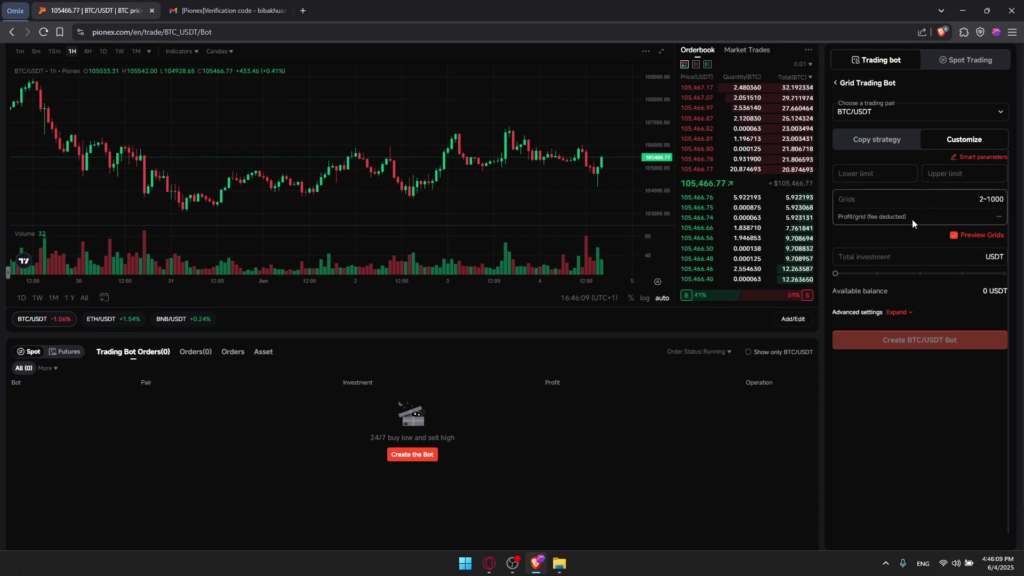
left_click(896, 313)
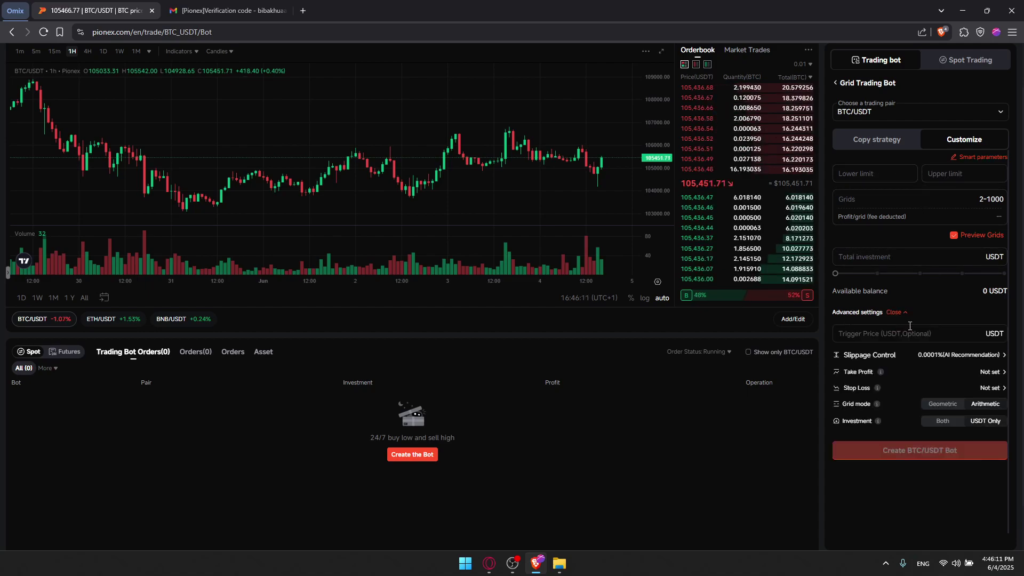
left_click(894, 313)
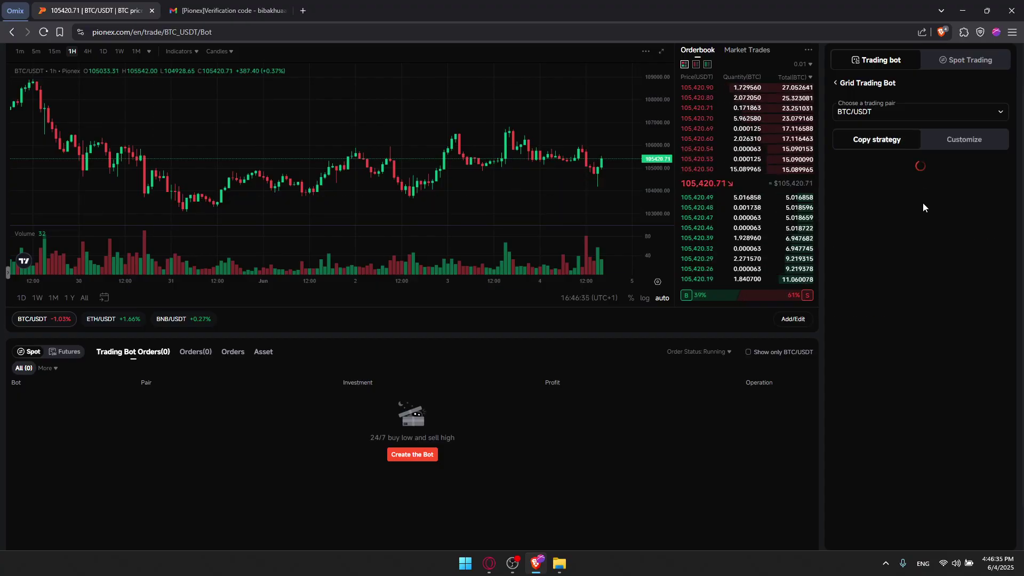
Open the BTCGrid AI Strategy-7d setup, stretch the chart's price scale, reload, and show the Wallet menu.
left_click(943, 303)
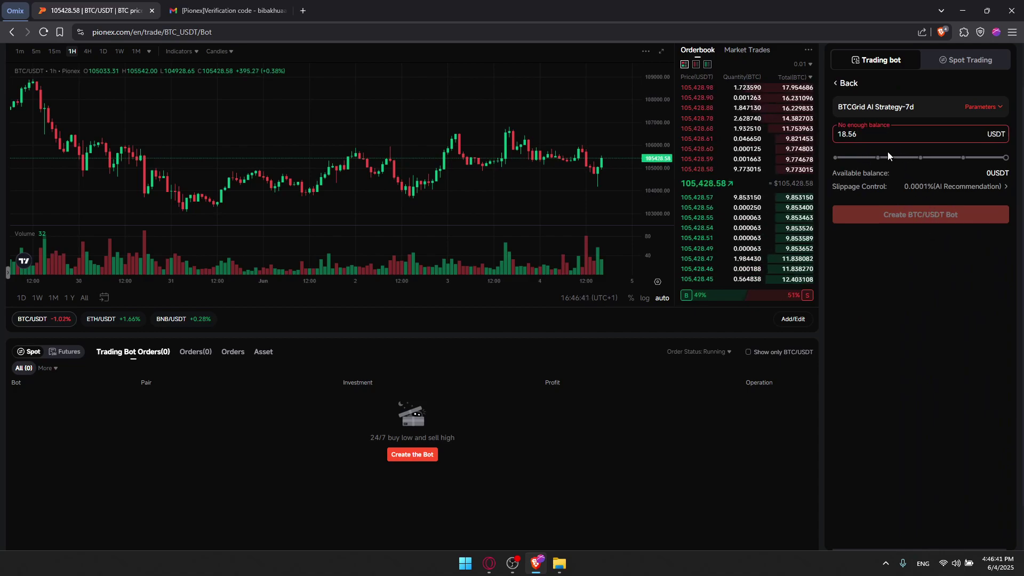
left_click_drag(657, 176, 657, 150)
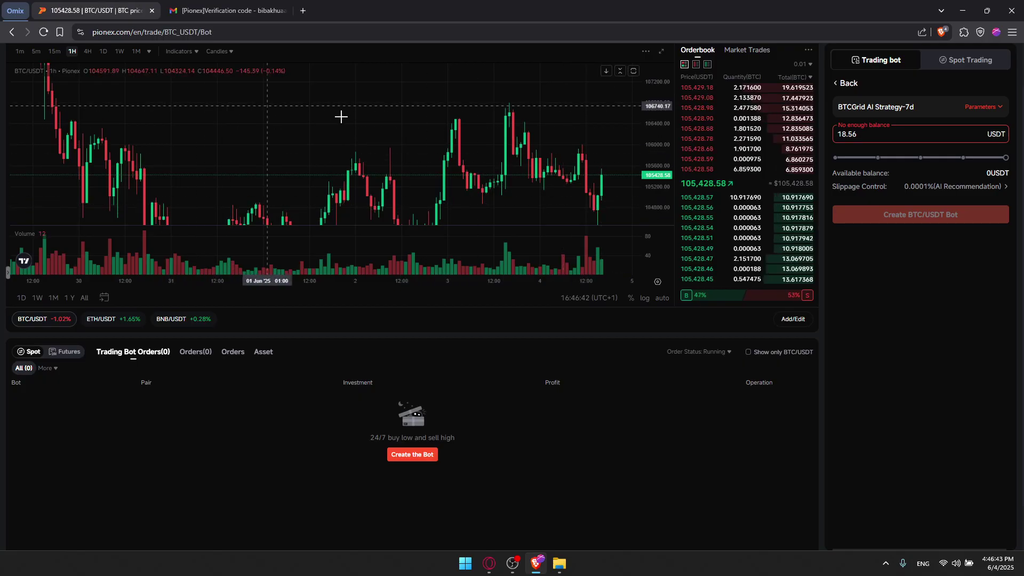
key("F5")
mouse_move(875, 64)
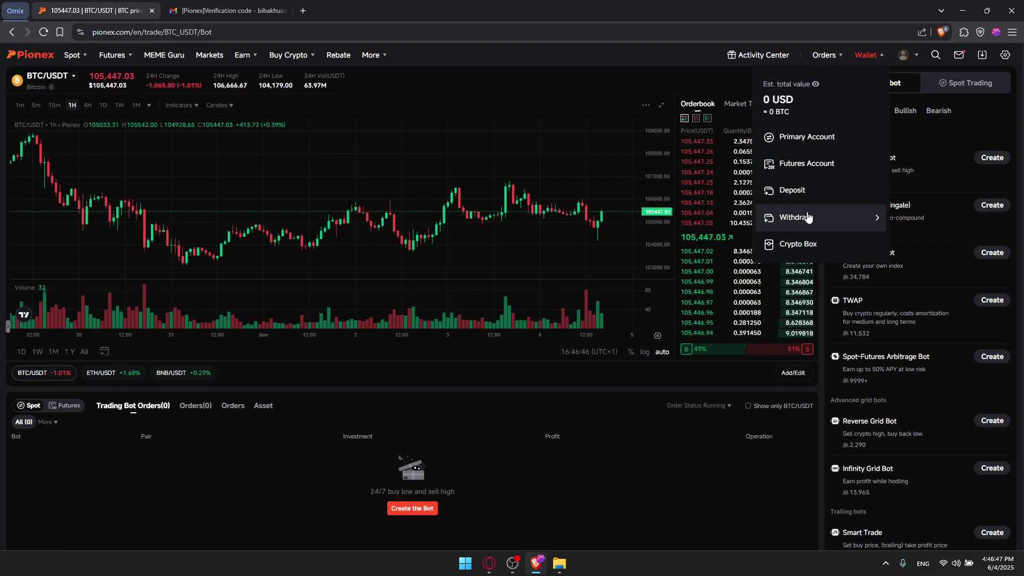
Open the USDT withdrawal page on the Tron (TRC20) network and review its fields.
left_click(874, 216)
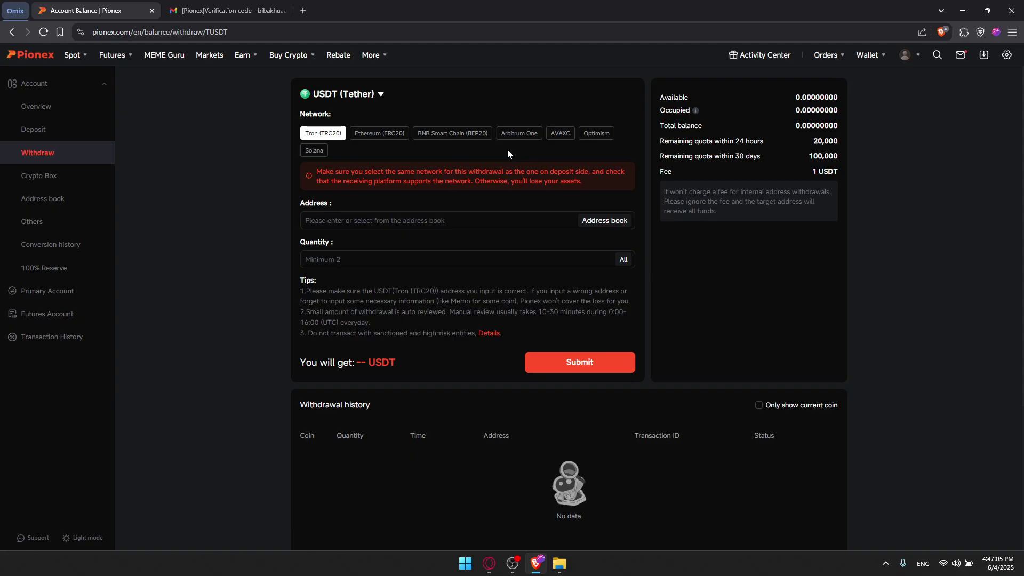
scroll(512, 203, "down", 1)
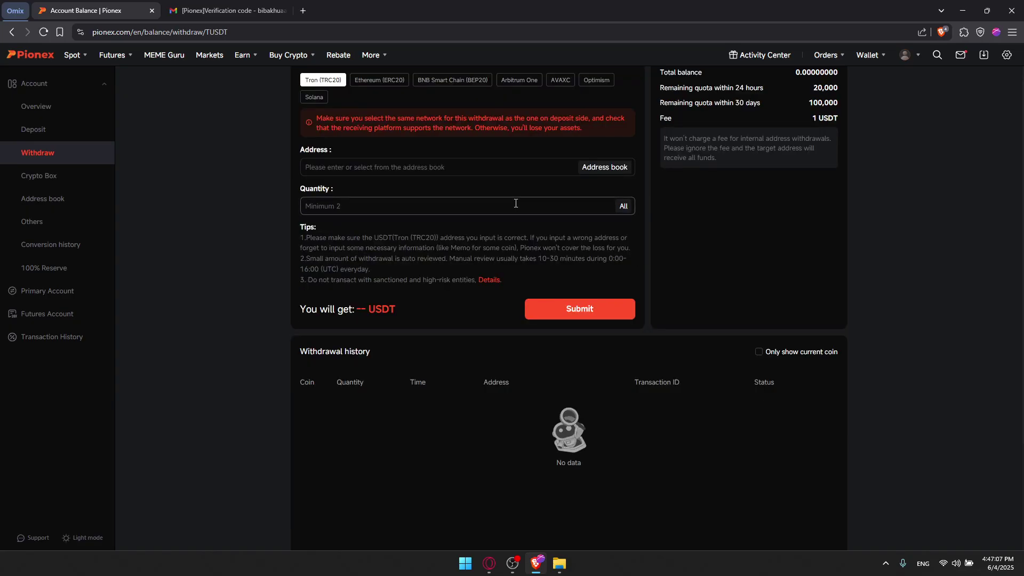